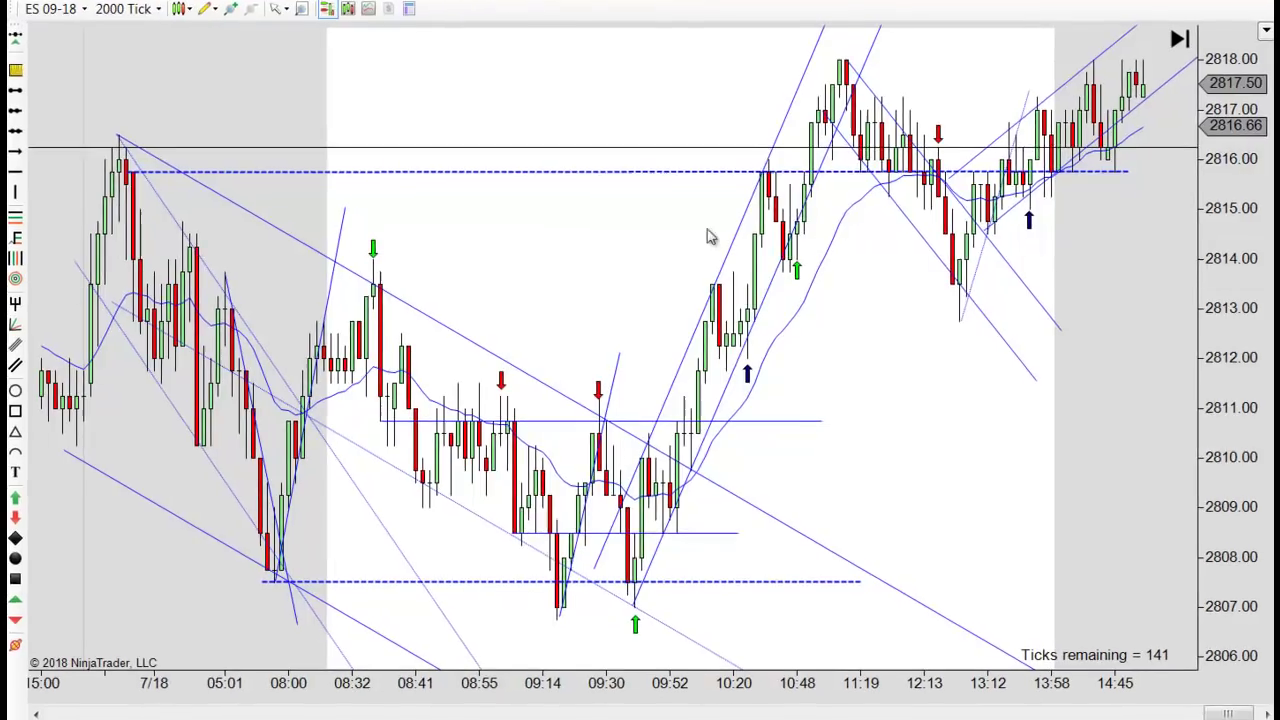
- Review the ES 2000-tick chart from the prior session through the 7/18 channels, support and resistance lines and marked trades
drag(171, 600, 1100, 570)
drag(586, 557, 1080, 514)
drag(640, 525, 740, 525)
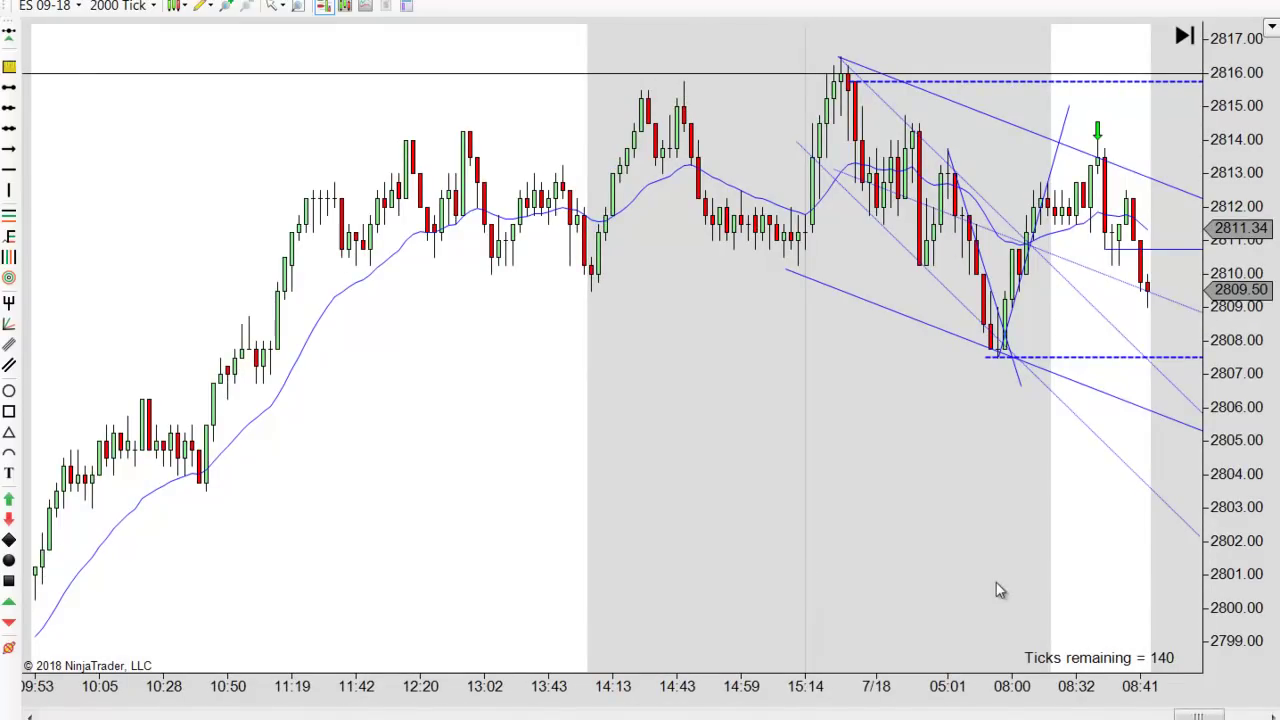
scroll(996, 582, down, 10)
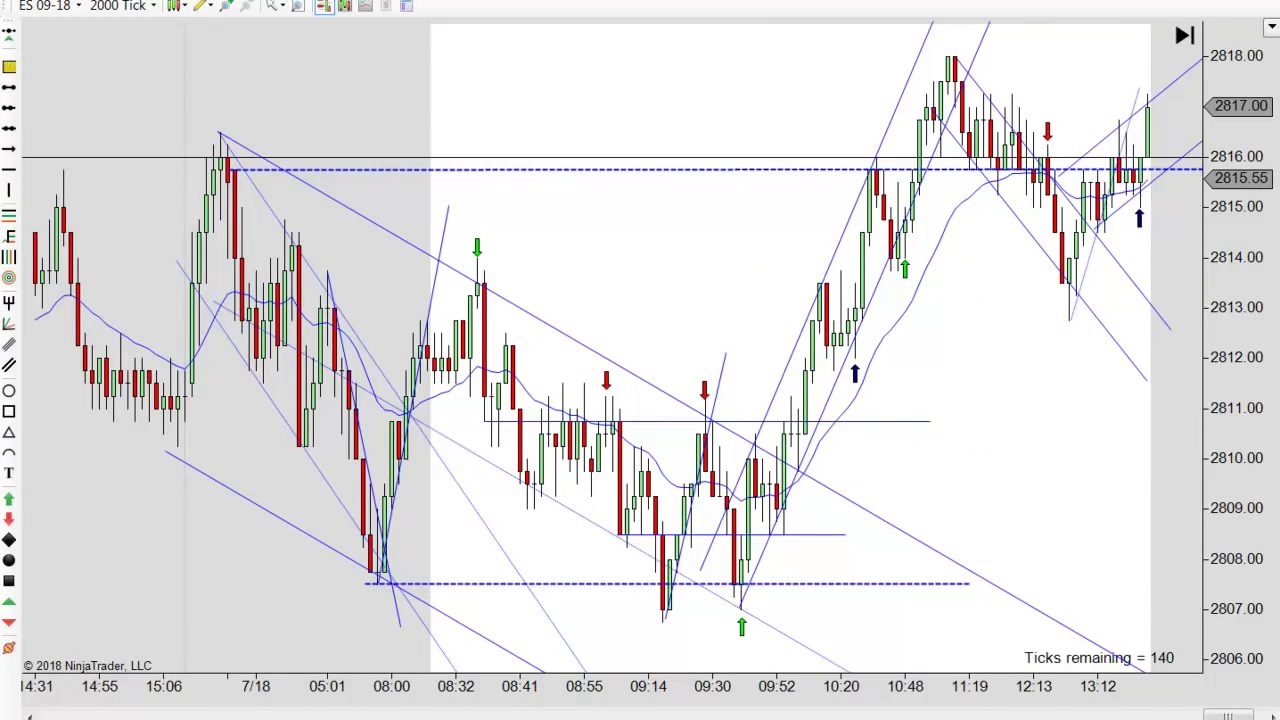
scroll(1000, 415, down, 2)
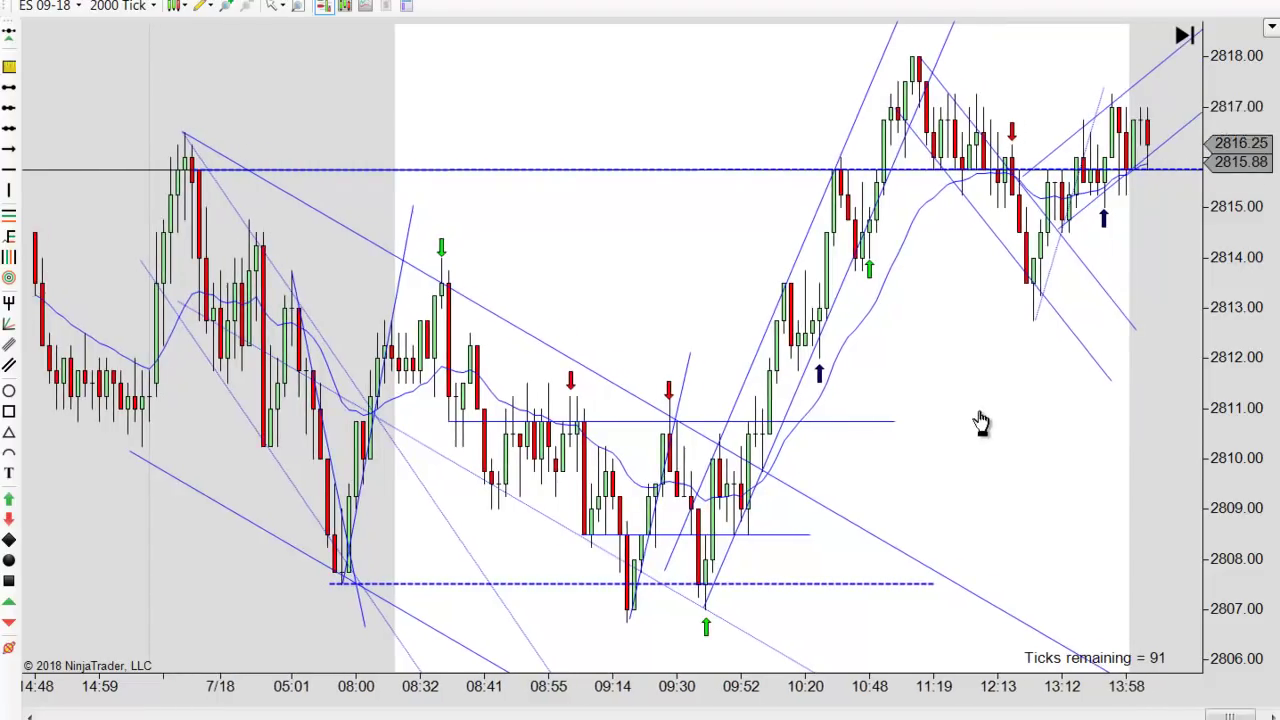
scroll(960, 425, down, 1)
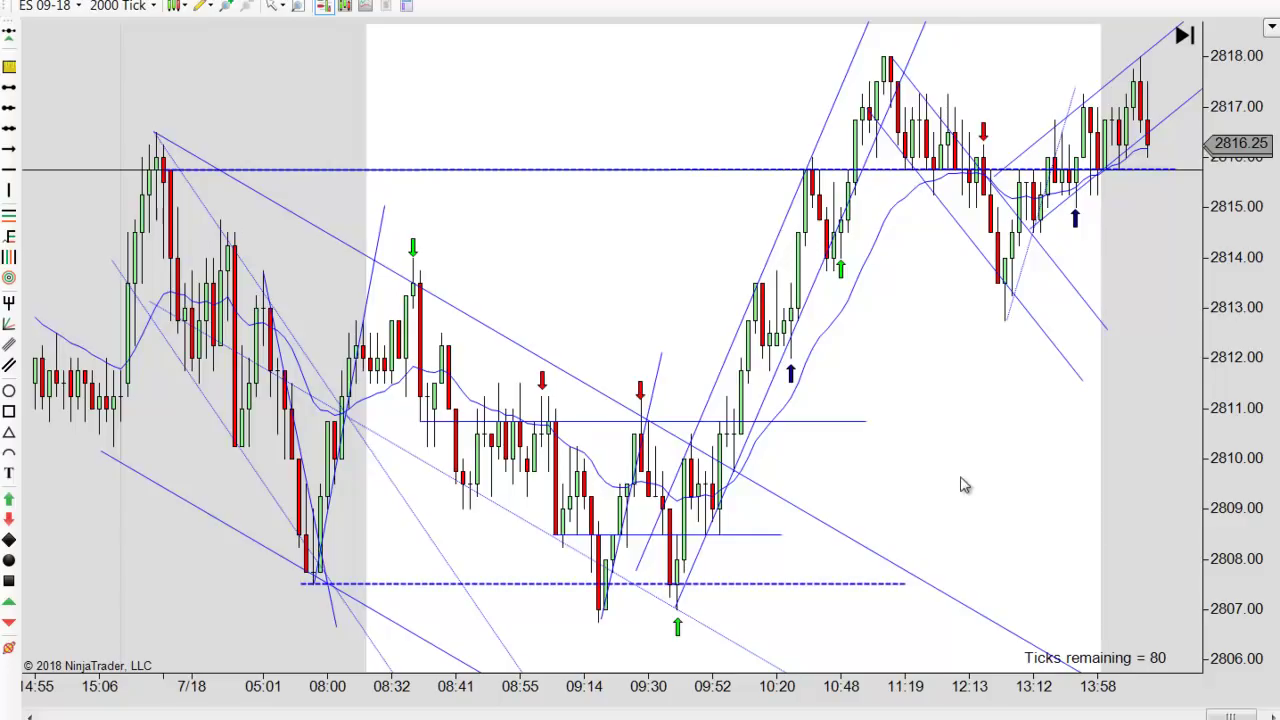
scroll(810, 483, down, 5)
scroll(763, 480, up, 6)
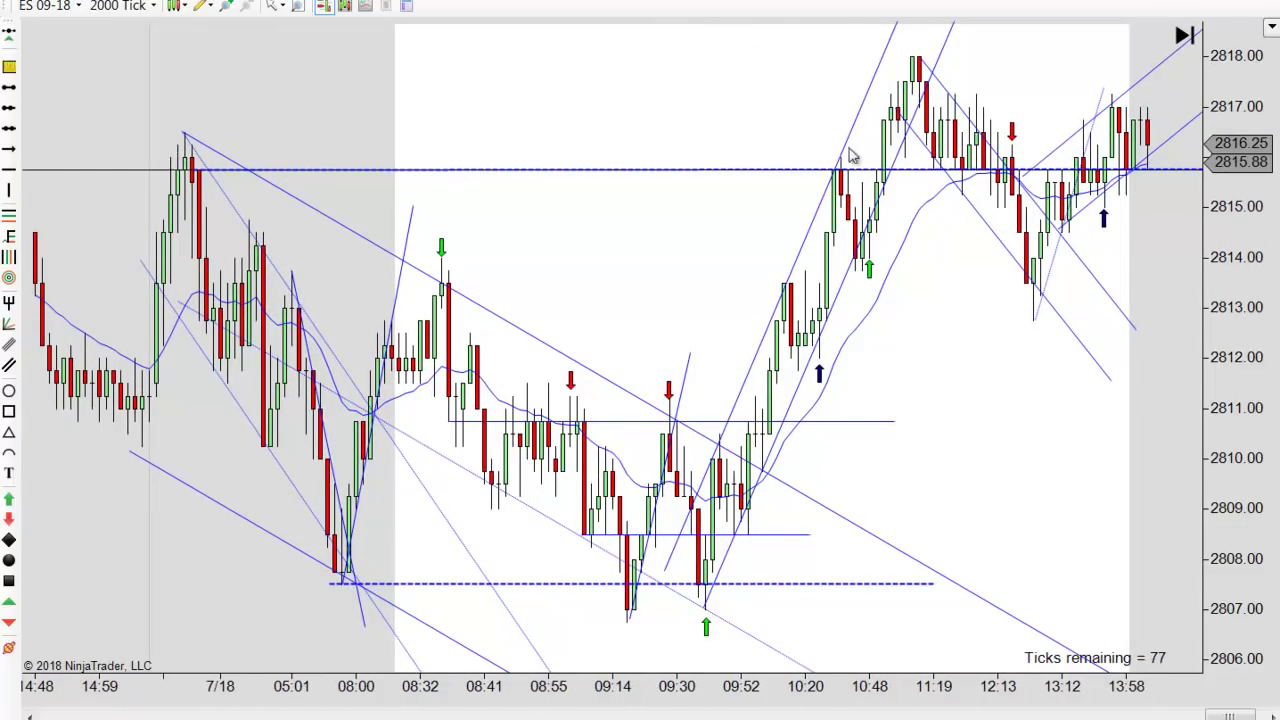
scroll(940, 425, down, 5)
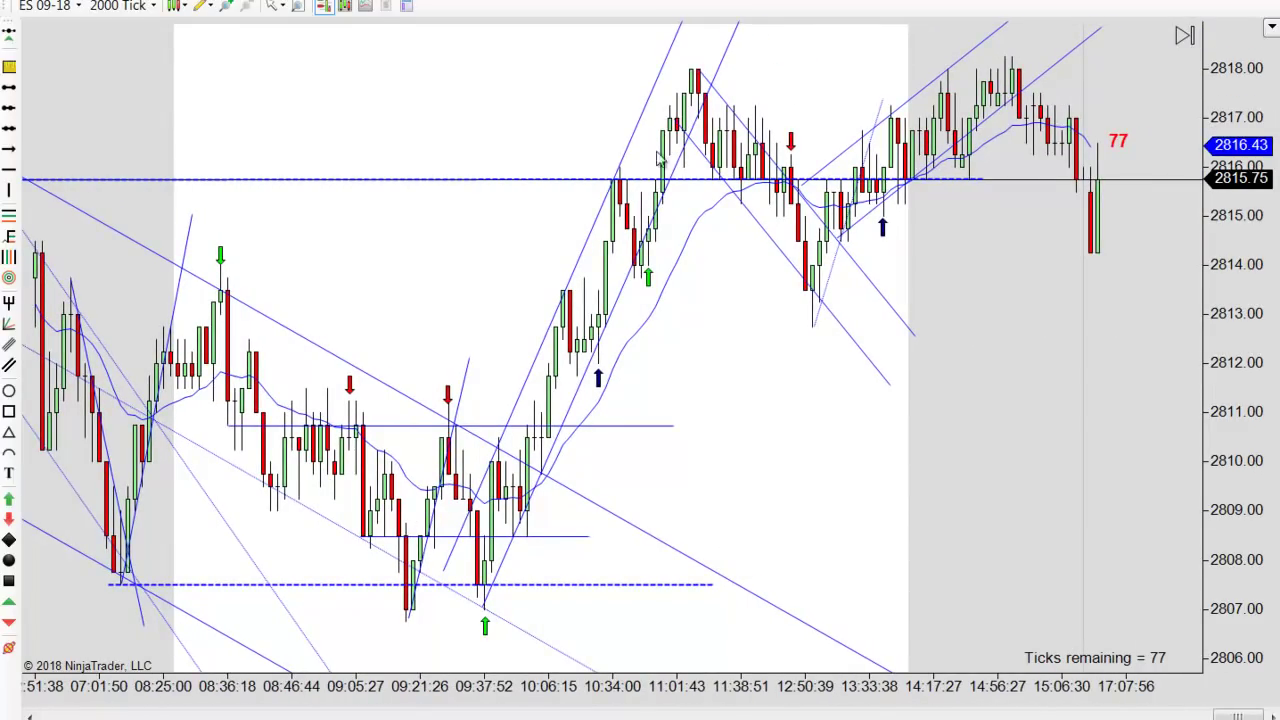
scroll(880, 437, up, 3)
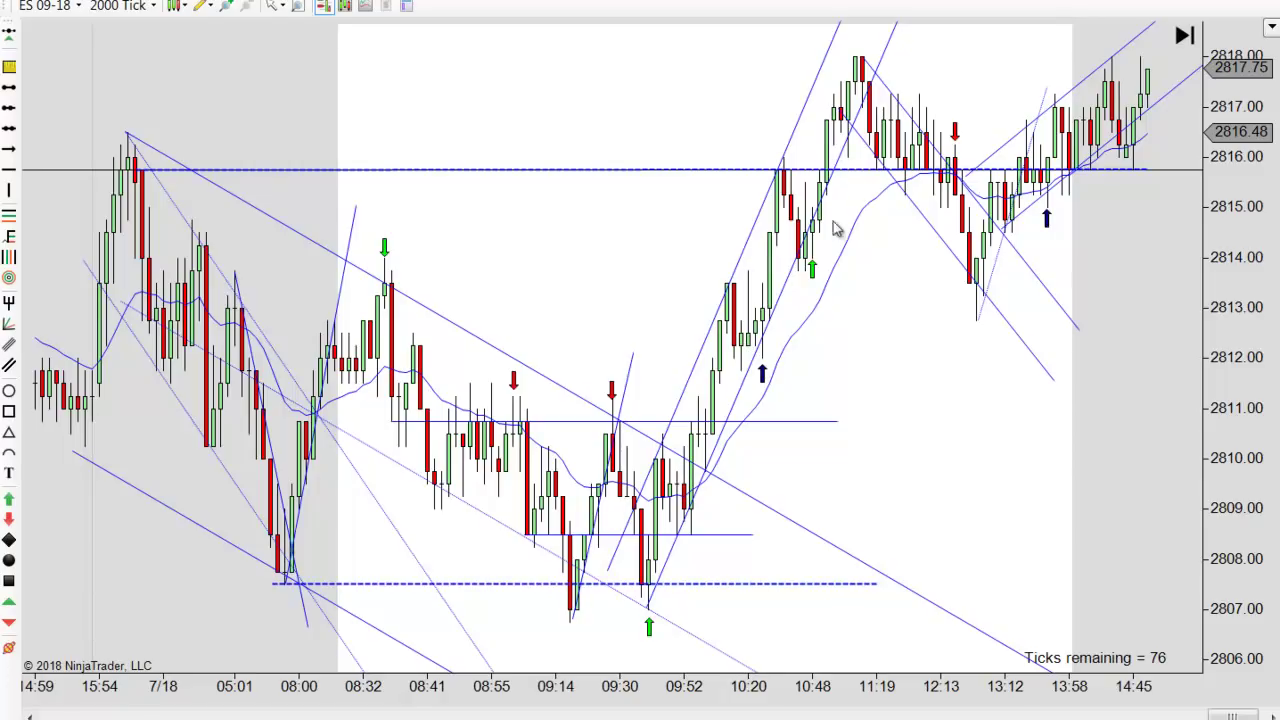
- Examine the 7/18 price action with wider bars, focusing on the first short entry at the 08:35 high
drag(876, 453, 700, 280)
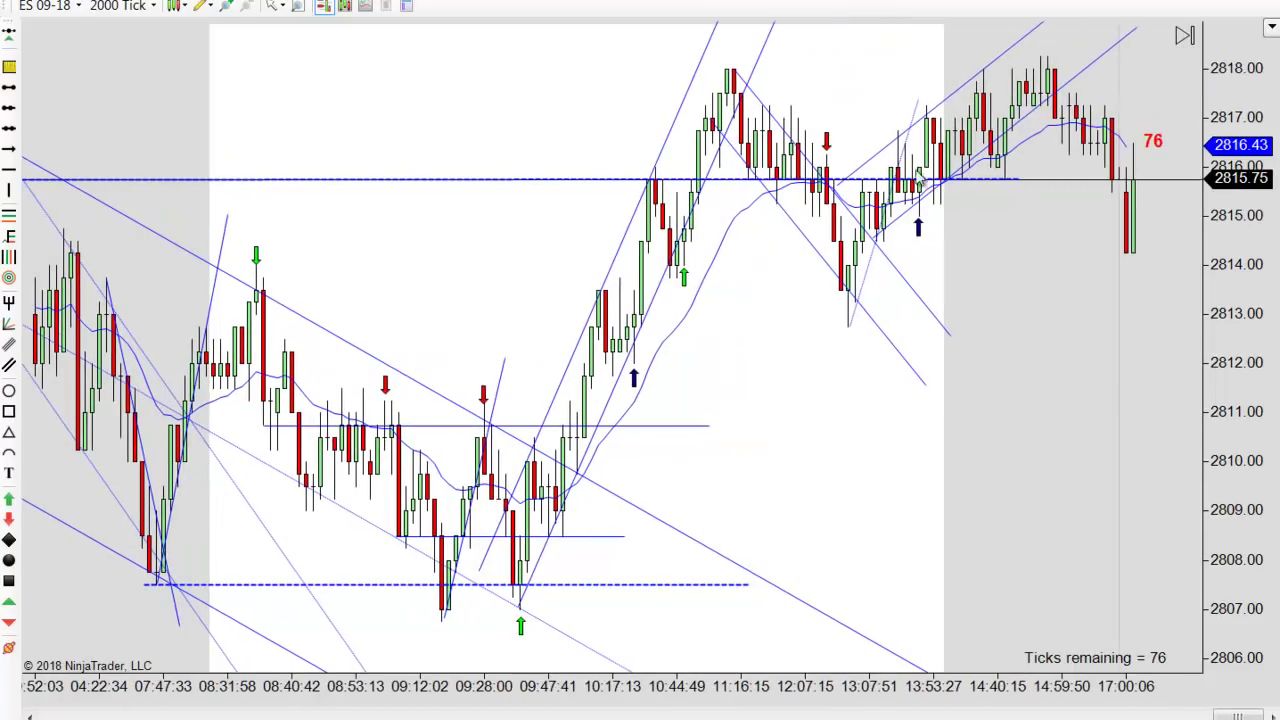
drag(817, 486, 1012, 468)
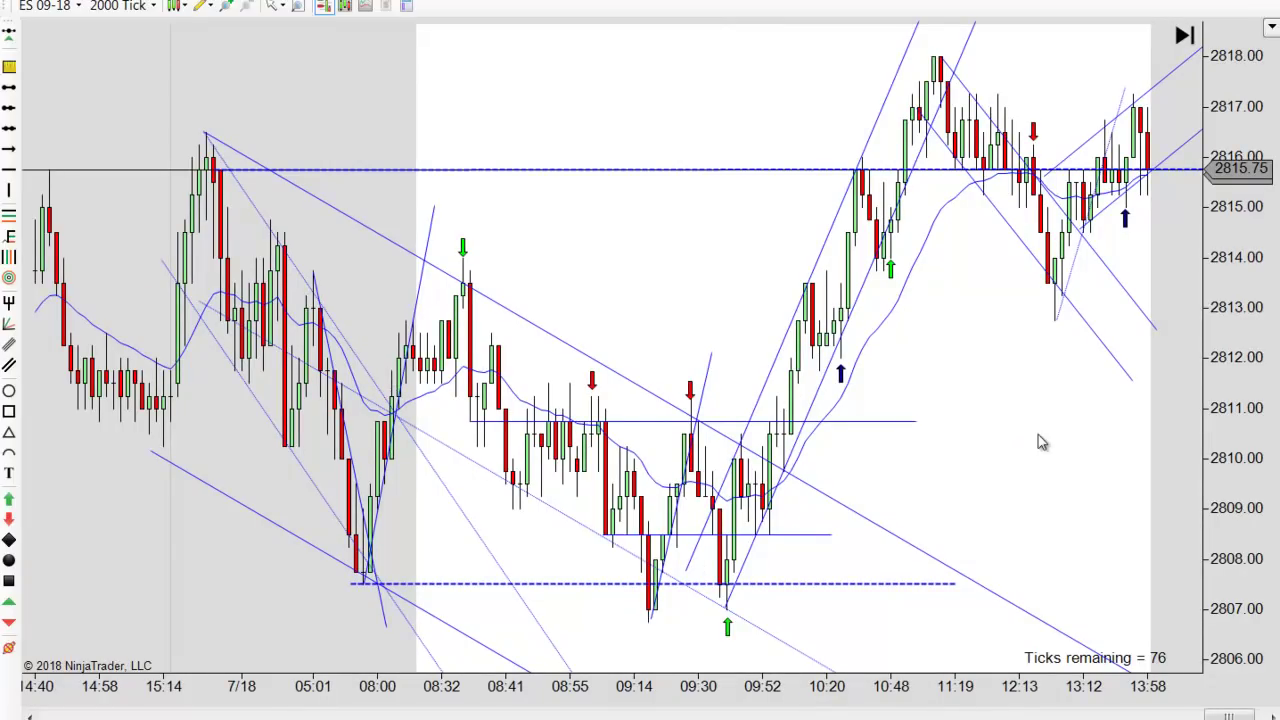
drag(1047, 449, 983, 457)
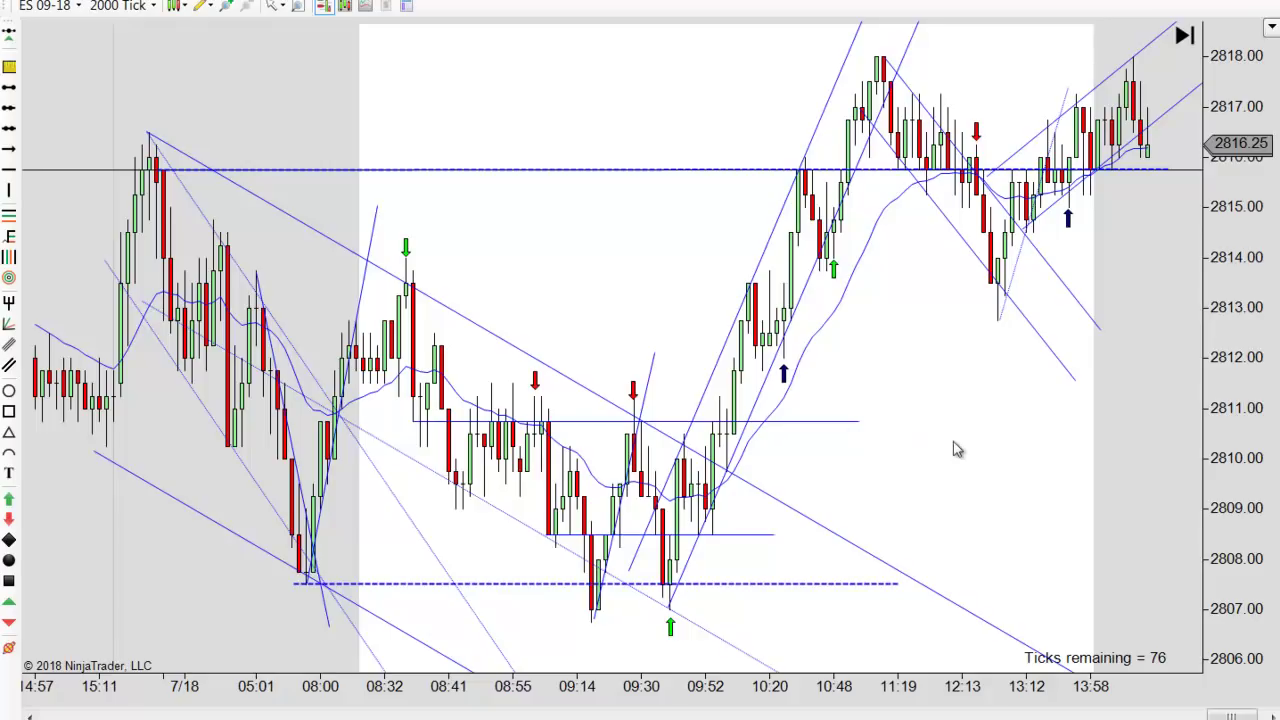
scroll(955, 455, down, 1)
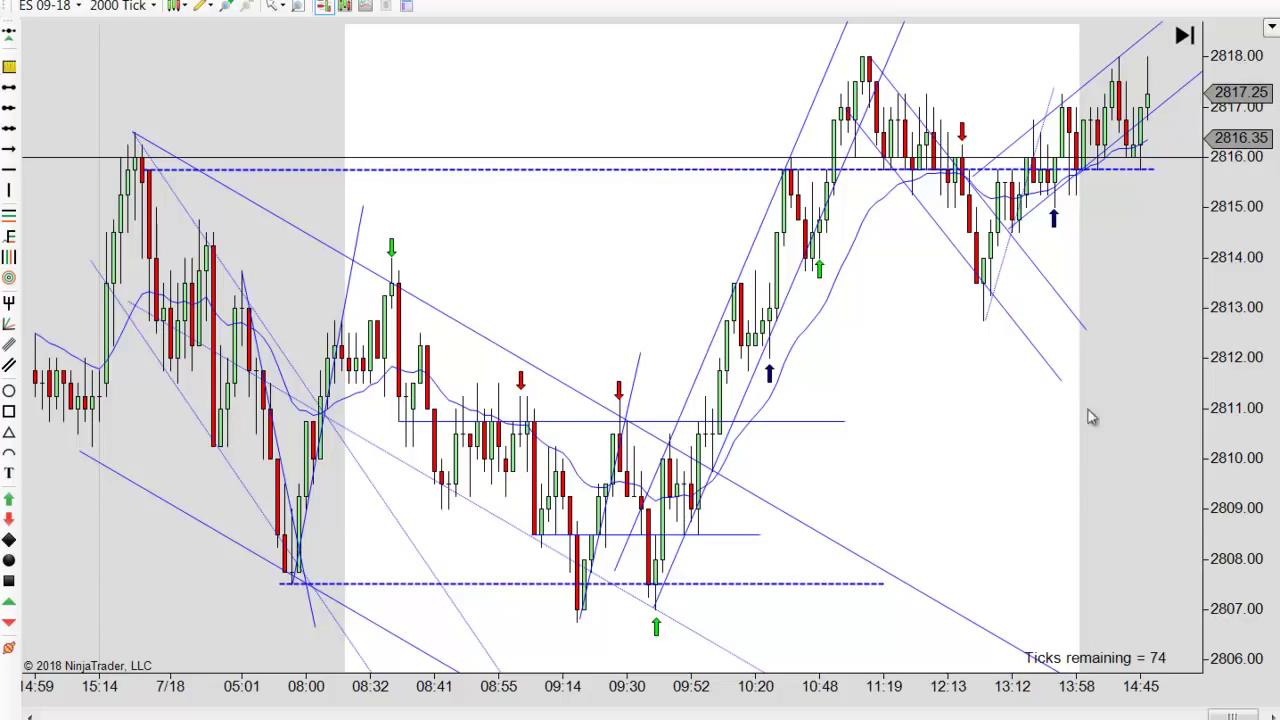
scroll(955, 450, up, 2)
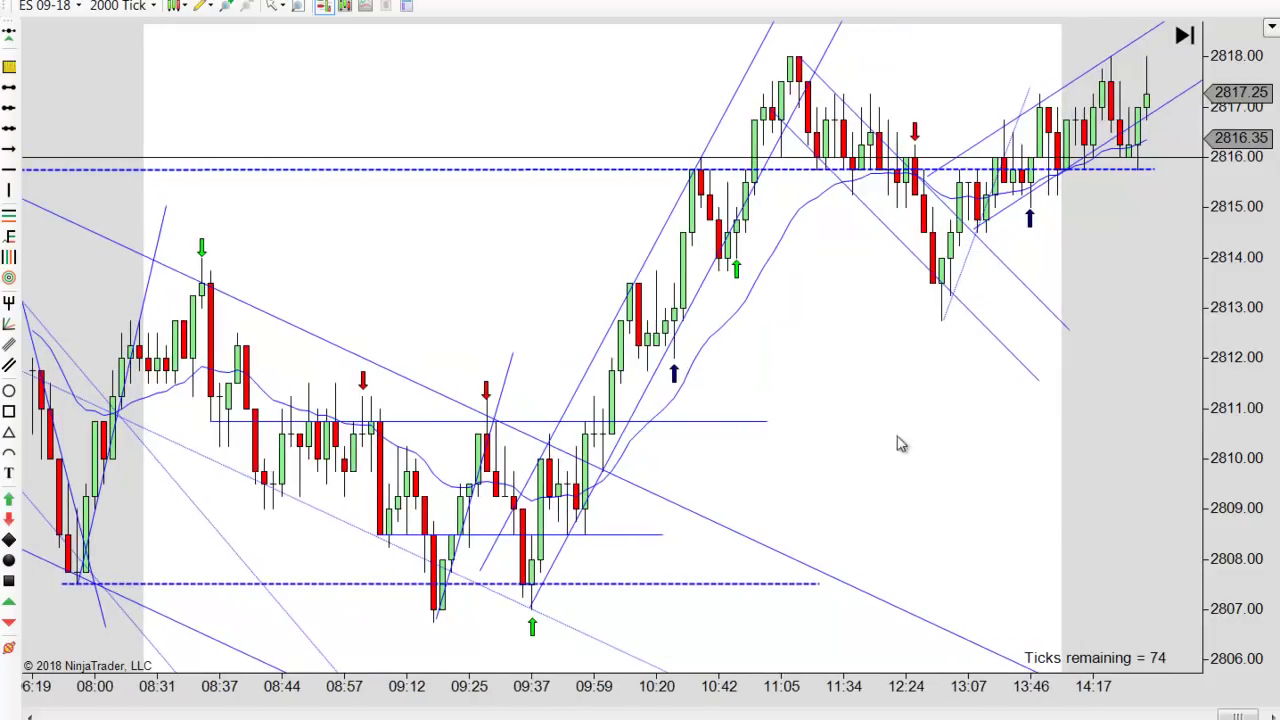
scroll(997, 414, up, 5)
scroll(862, 281, down, 4)
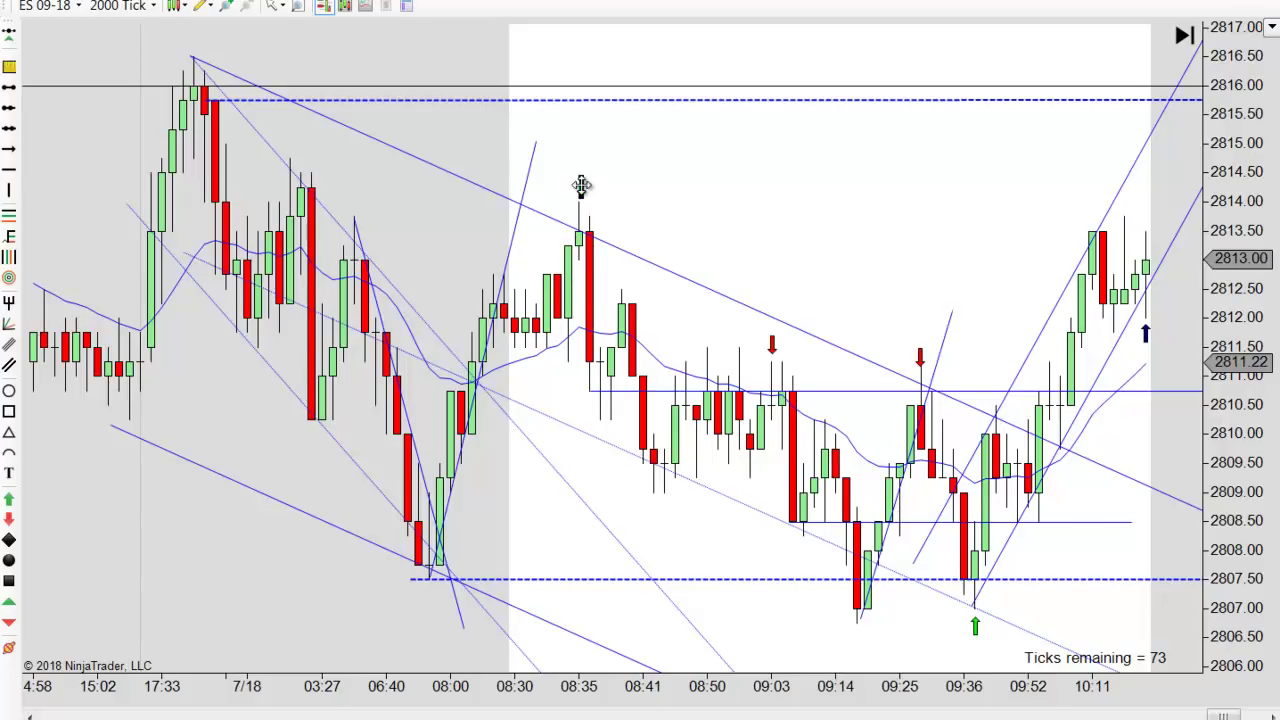
click(582, 253)
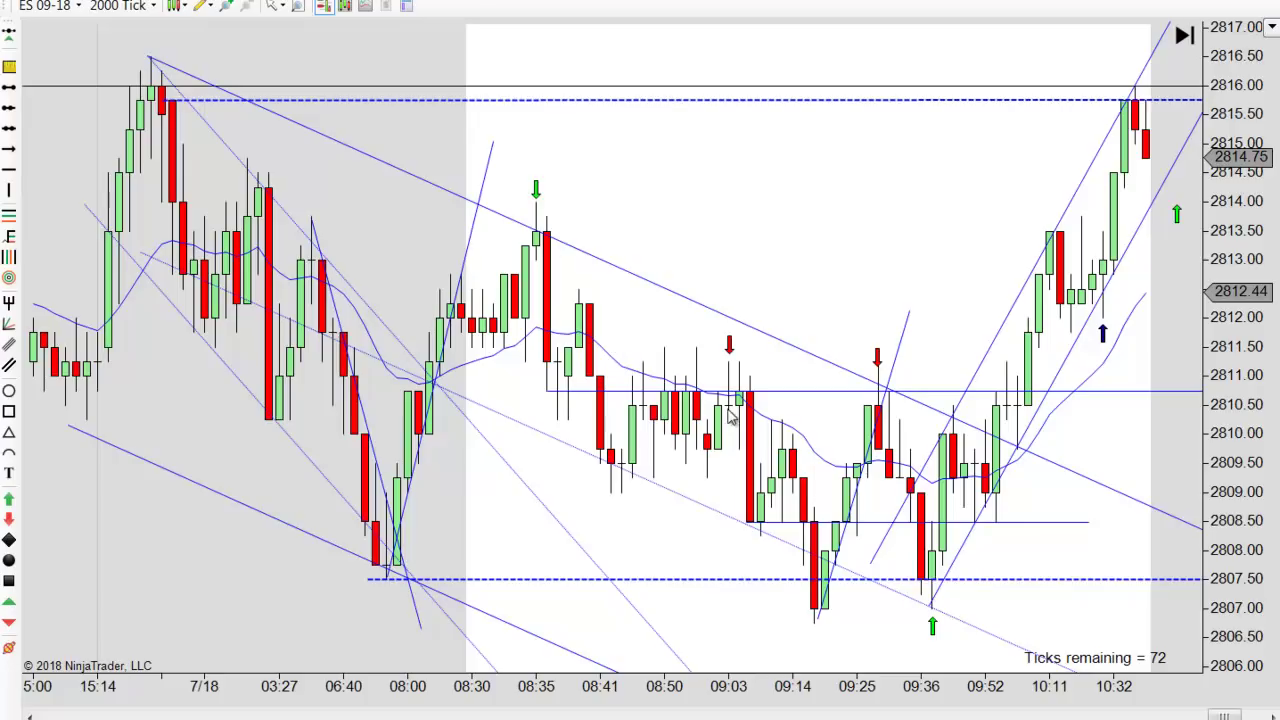
- Duplicate the horizontal line at 2808.50 and place the copy at 2809.50 beneath the 08:41 pullback low
click(843, 522)
drag(843, 522, 655, 464)
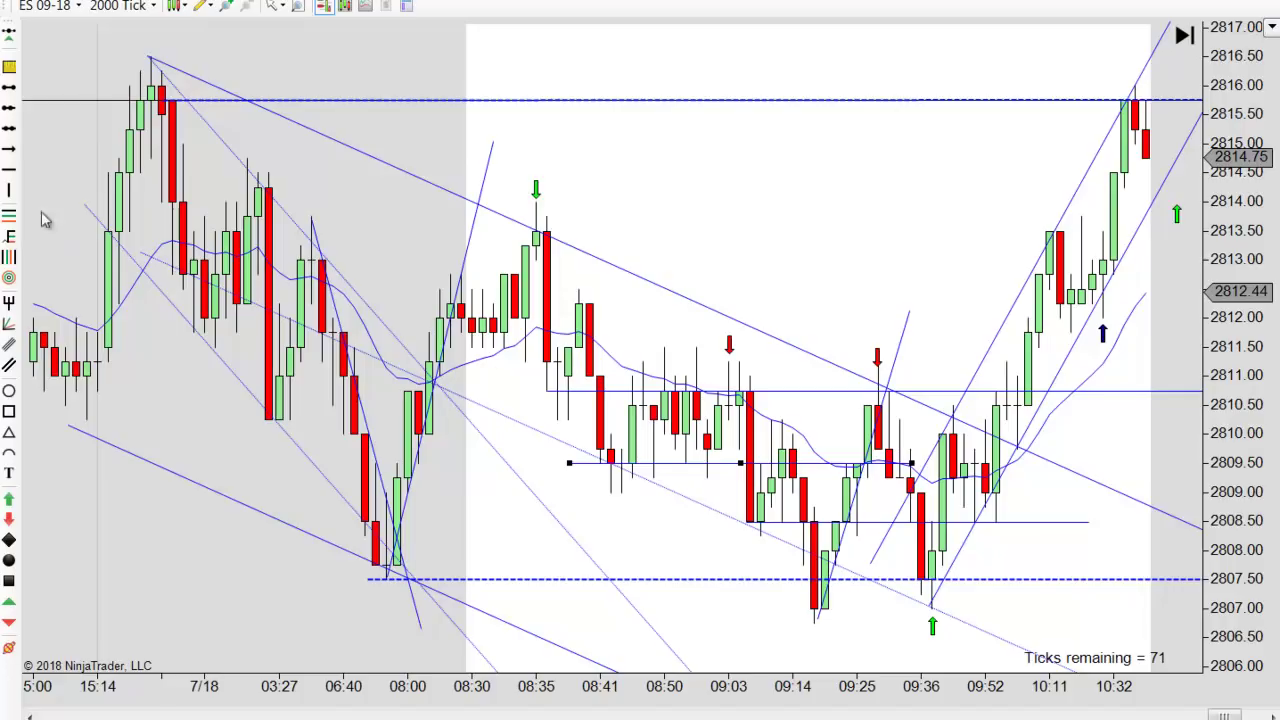
- Project the decline from 2816.50 to 2807.50 down from the 08:35 high with a temporary arrow line, and delete that line
click(9, 150)
click(151, 56)
click(381, 563)
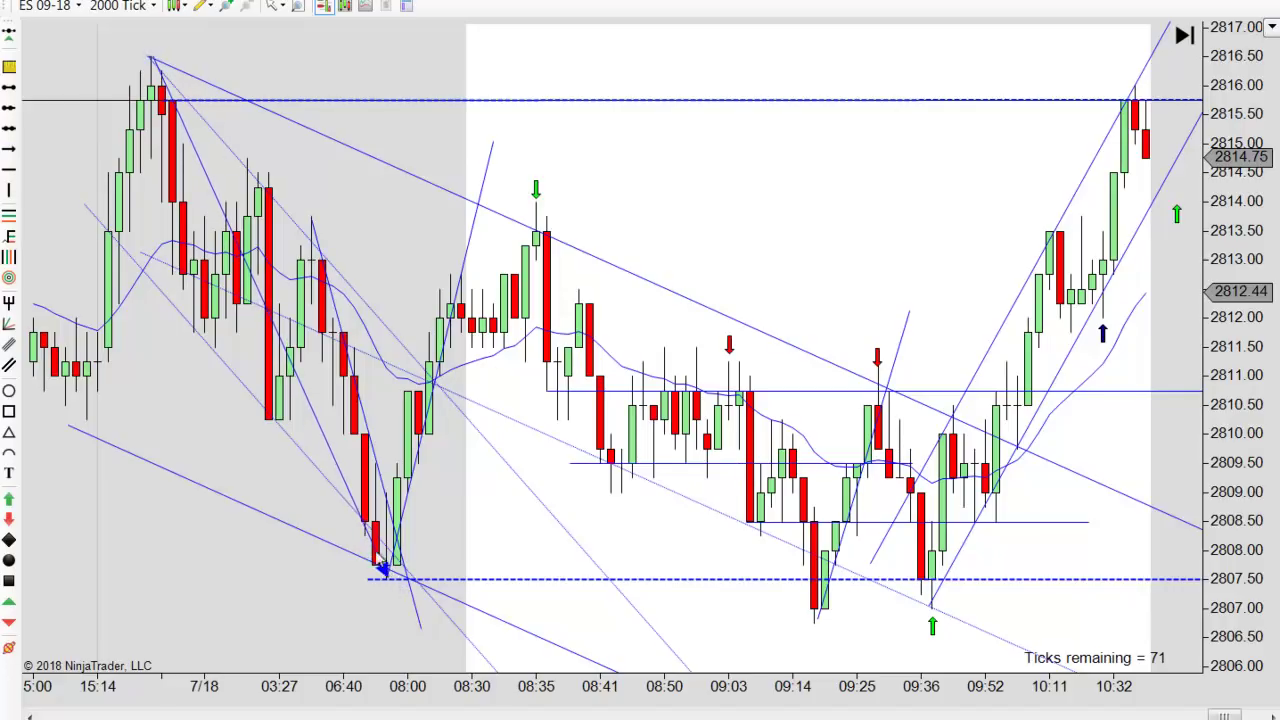
drag(308, 418, 688, 559)
drag(1247, 485, 1247, 515)
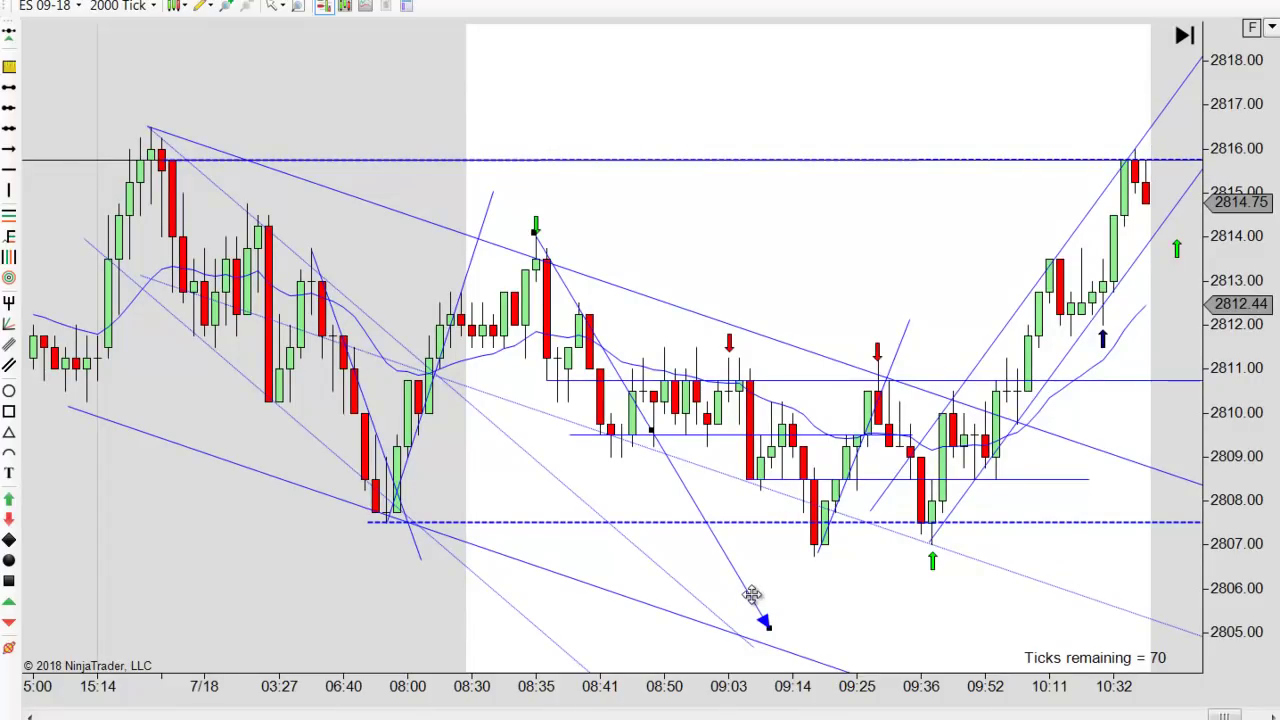
key(Delete)
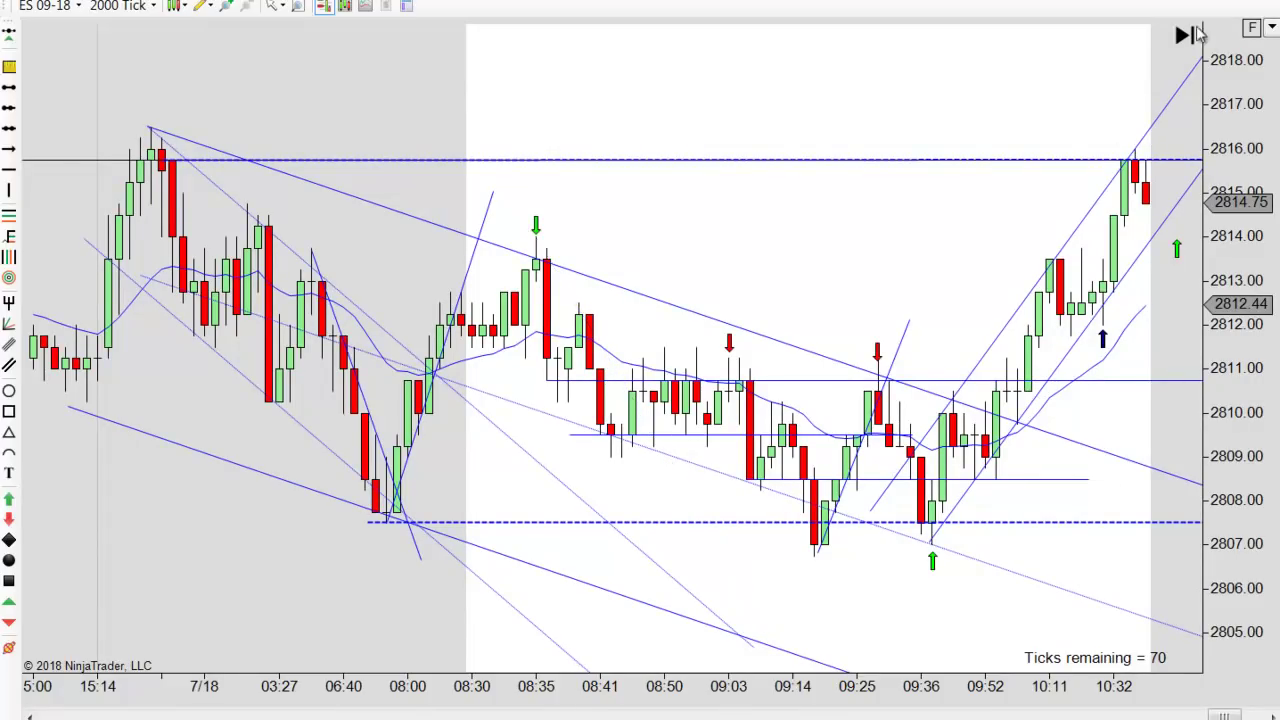
click(1252, 30)
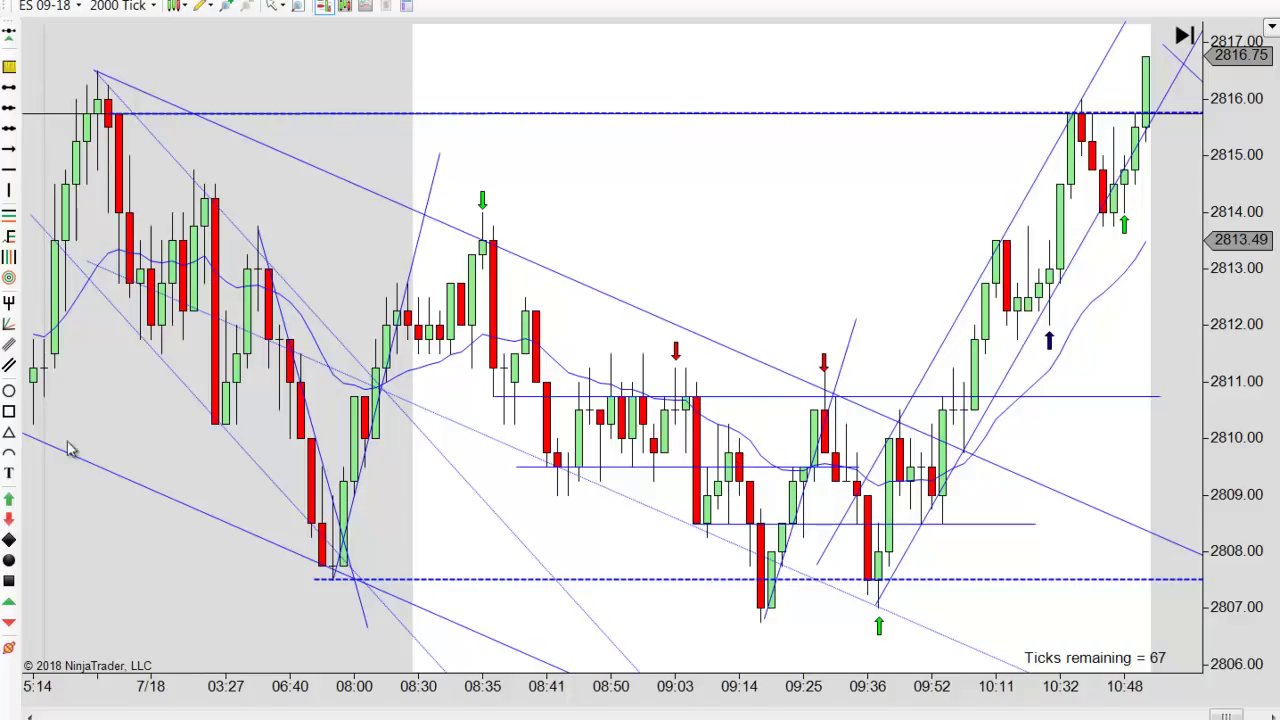
- Mark the 09:14 pullback high with a down arrow and set the arrow's color to Lime
double_click(740, 428)
click(726, 321)
scroll(651, 171, up, 19)
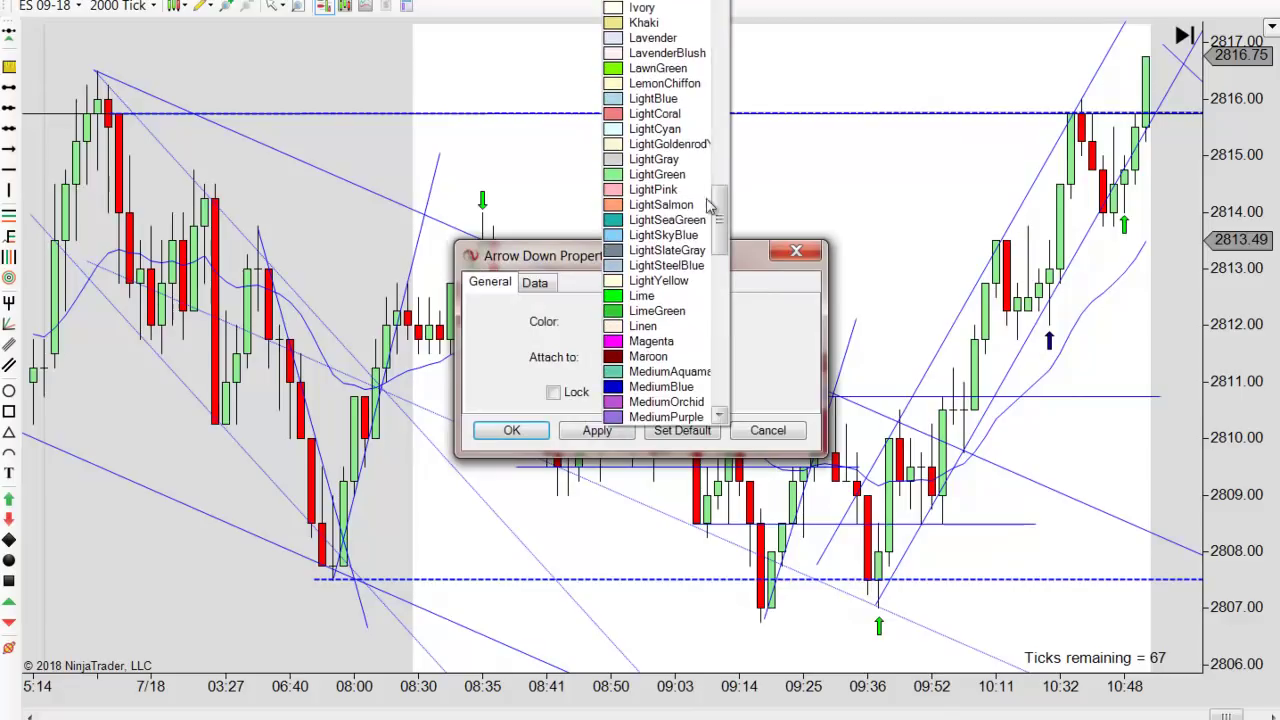
click(625, 297)
click(597, 430)
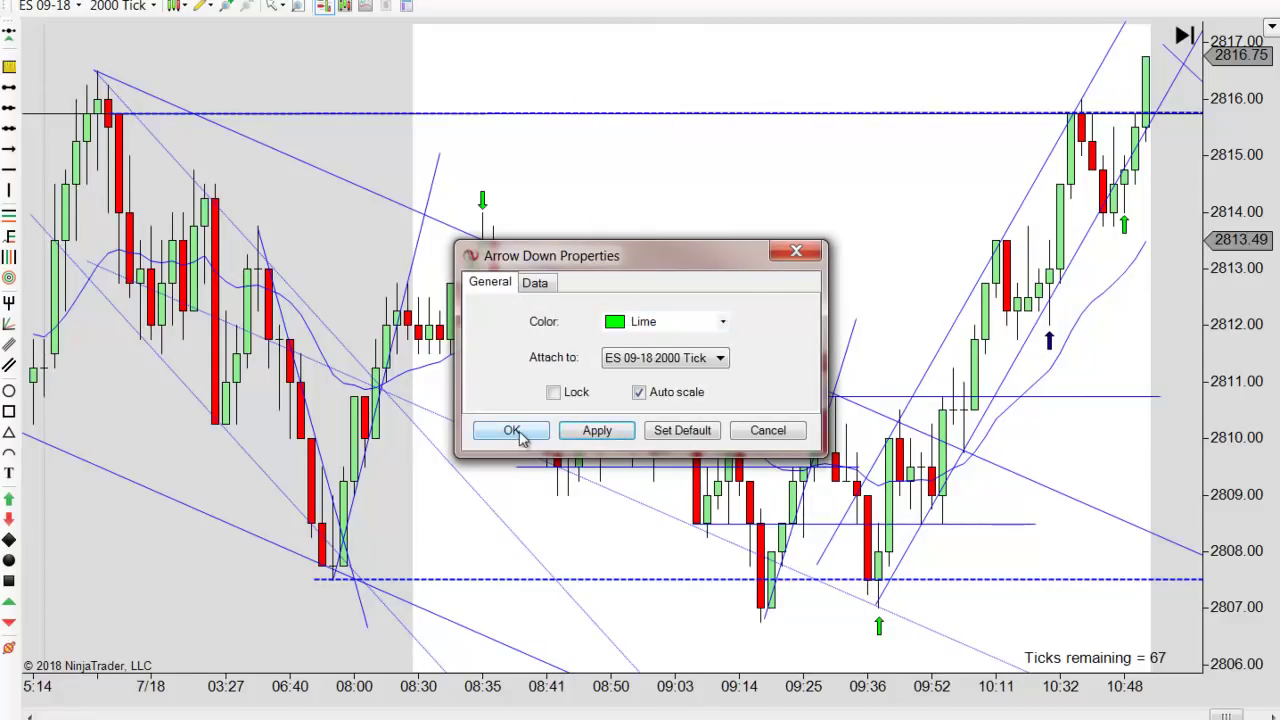
click(511, 430)
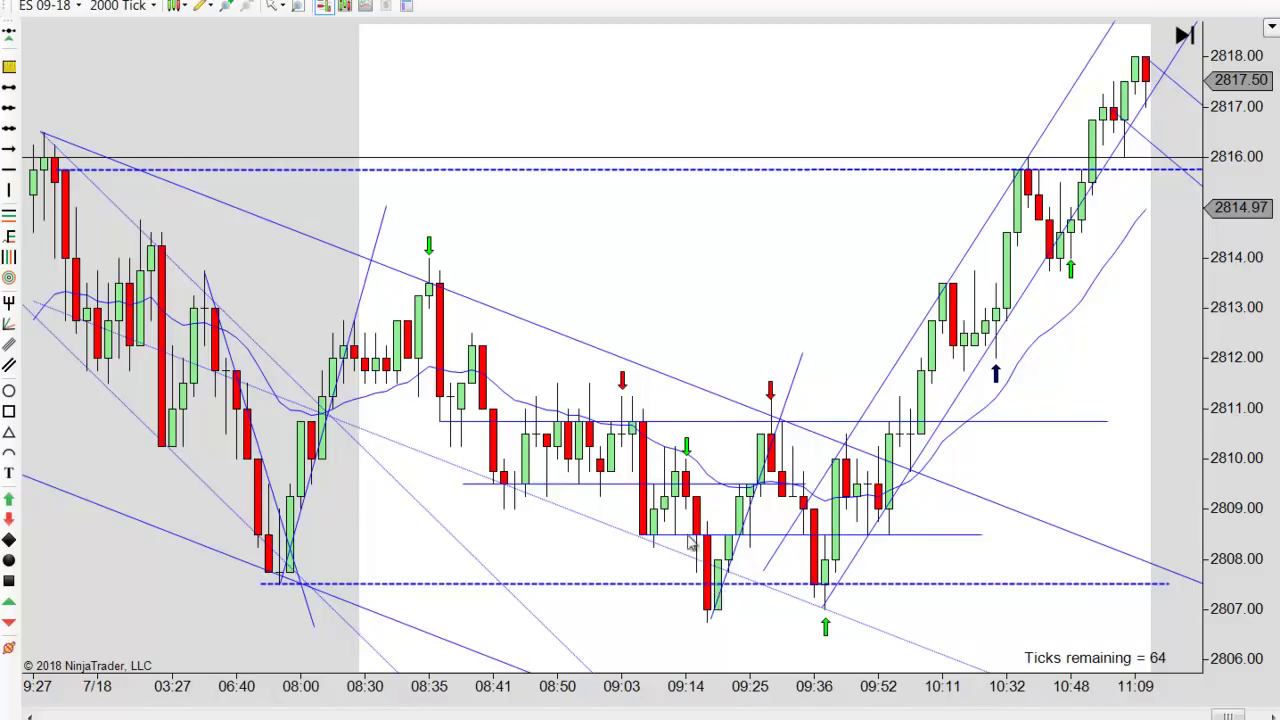
- Shift the copied horizontal line up to about 2809.75, around the 09:14 to 09:25 bars
drag(610, 484, 707, 471)
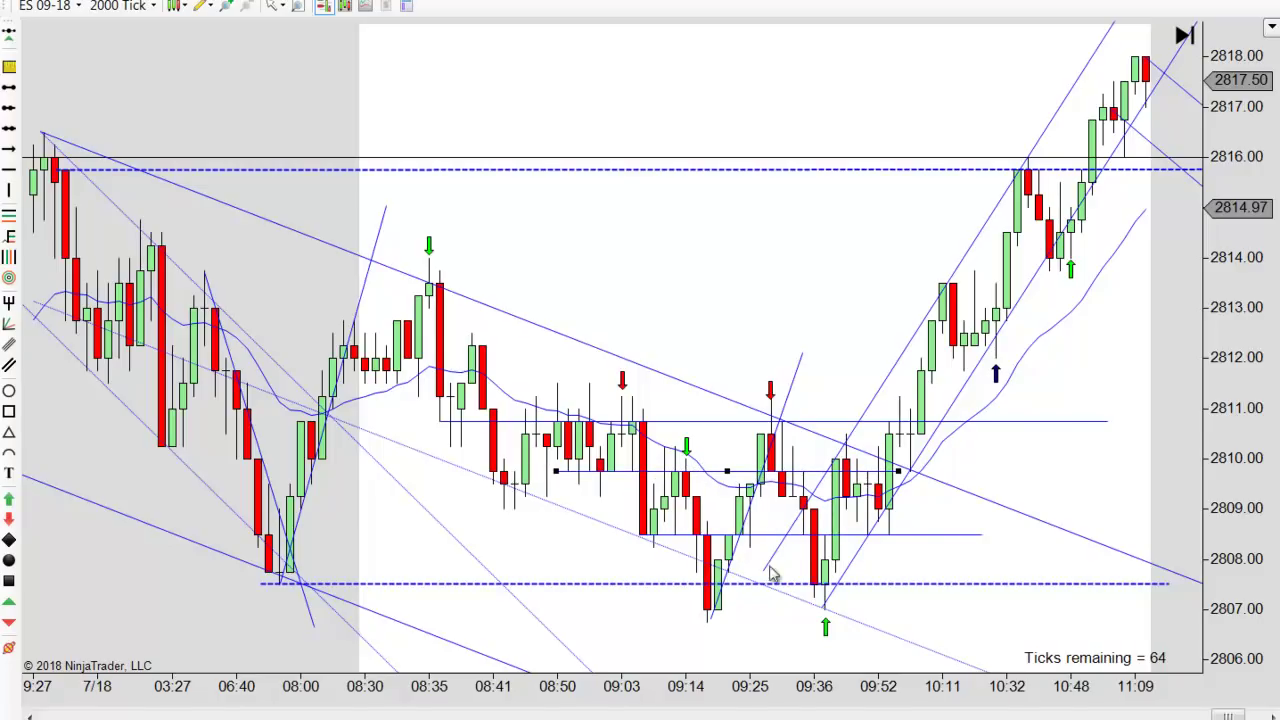
drag(709, 470, 740, 466)
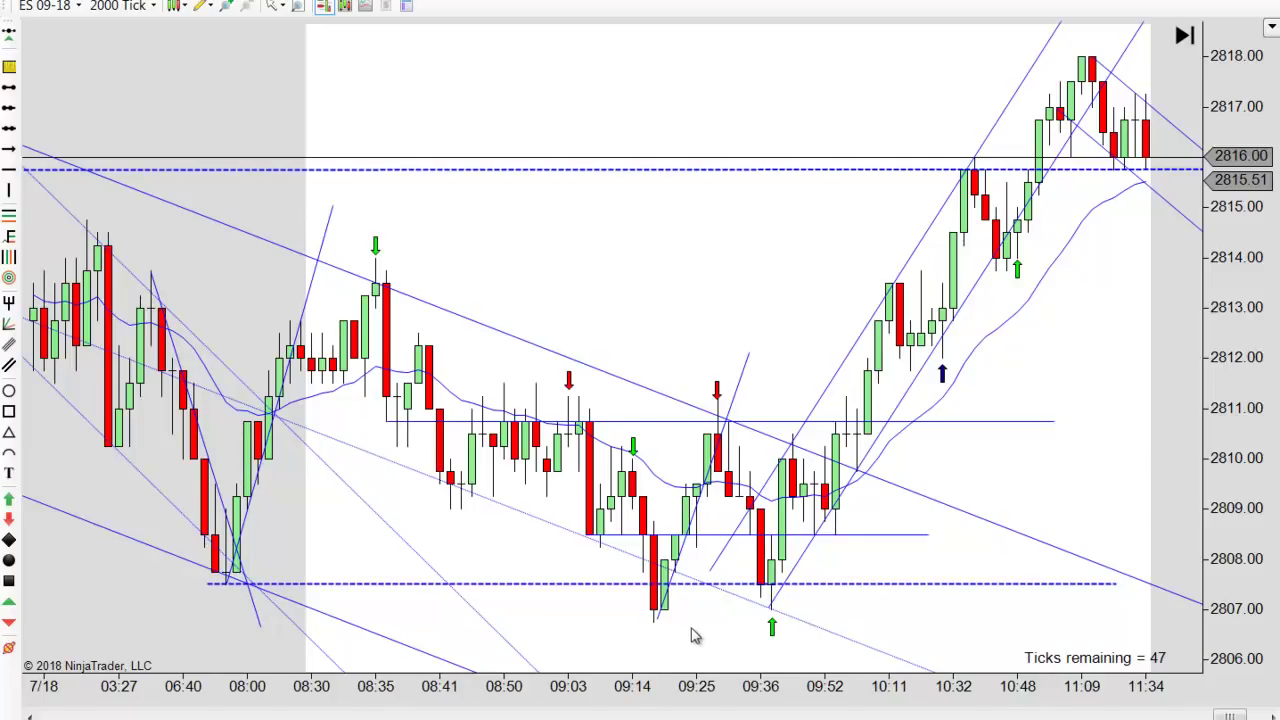
- Examine the chart history before the 7/18 session, back through the 7/17 morning rally
scroll(726, 640, up, 1)
scroll(1048, 500, down, 3)
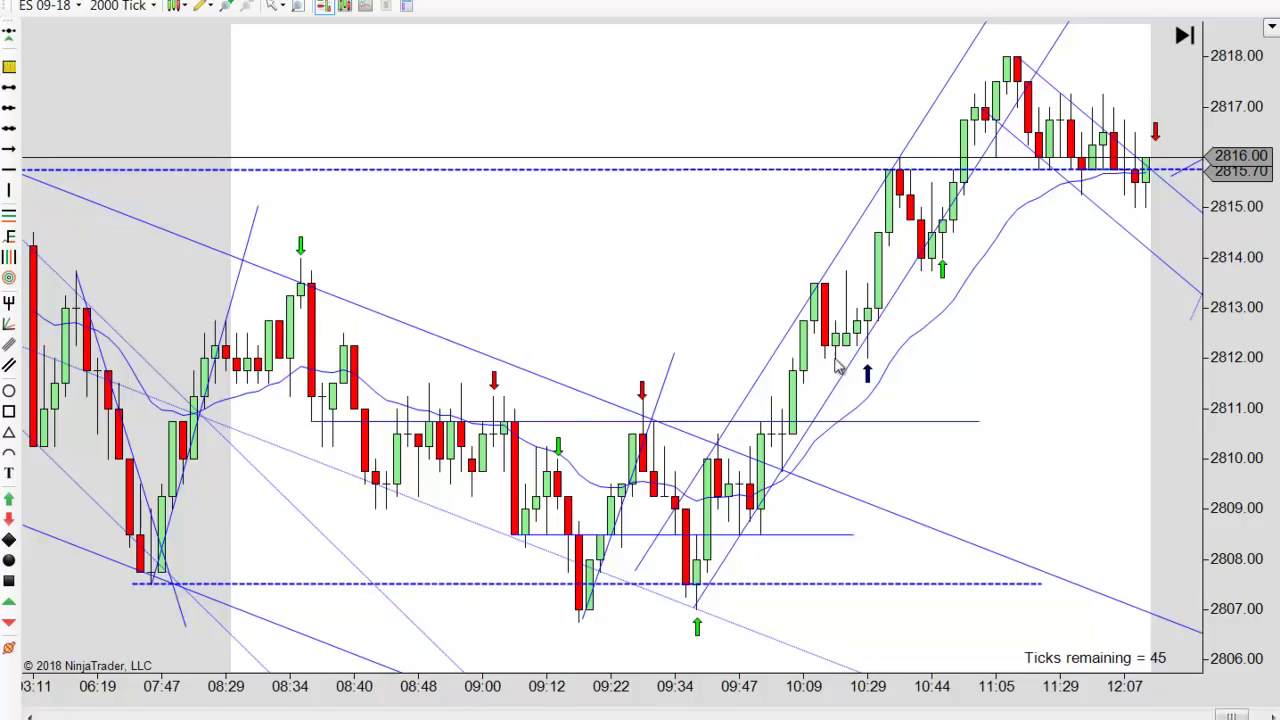
click(866, 364)
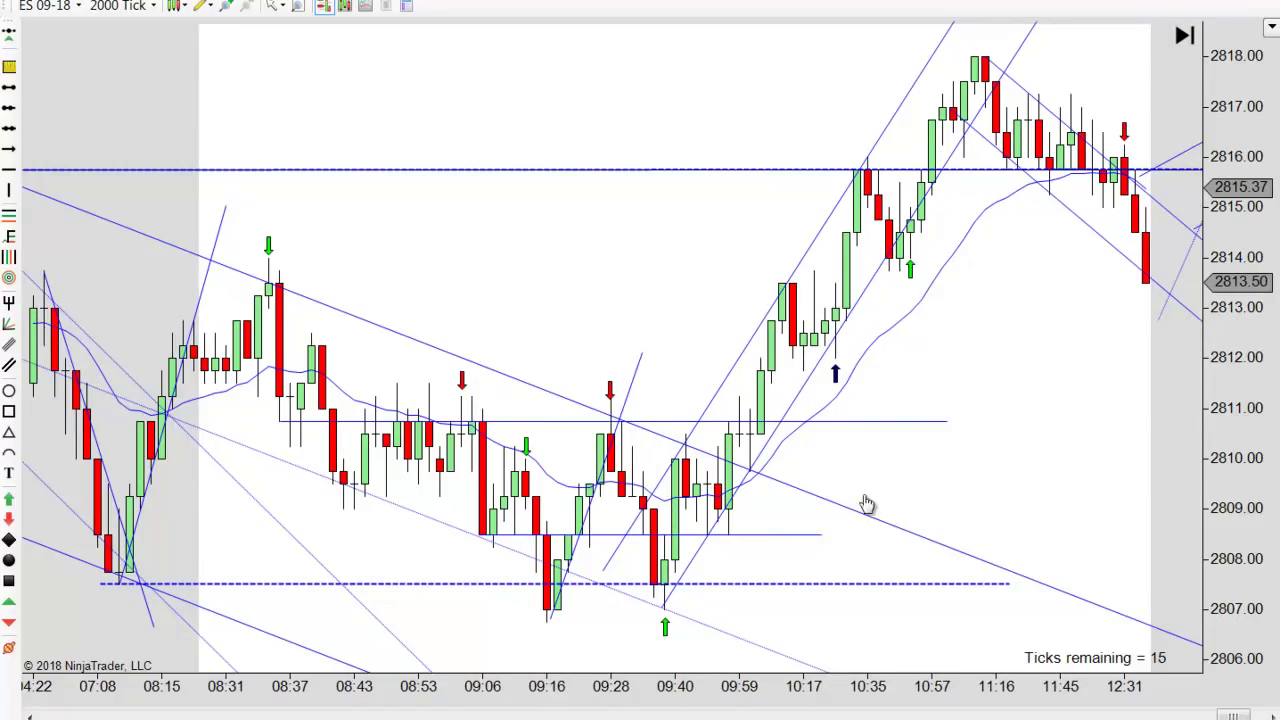
scroll(780, 443, up, 6)
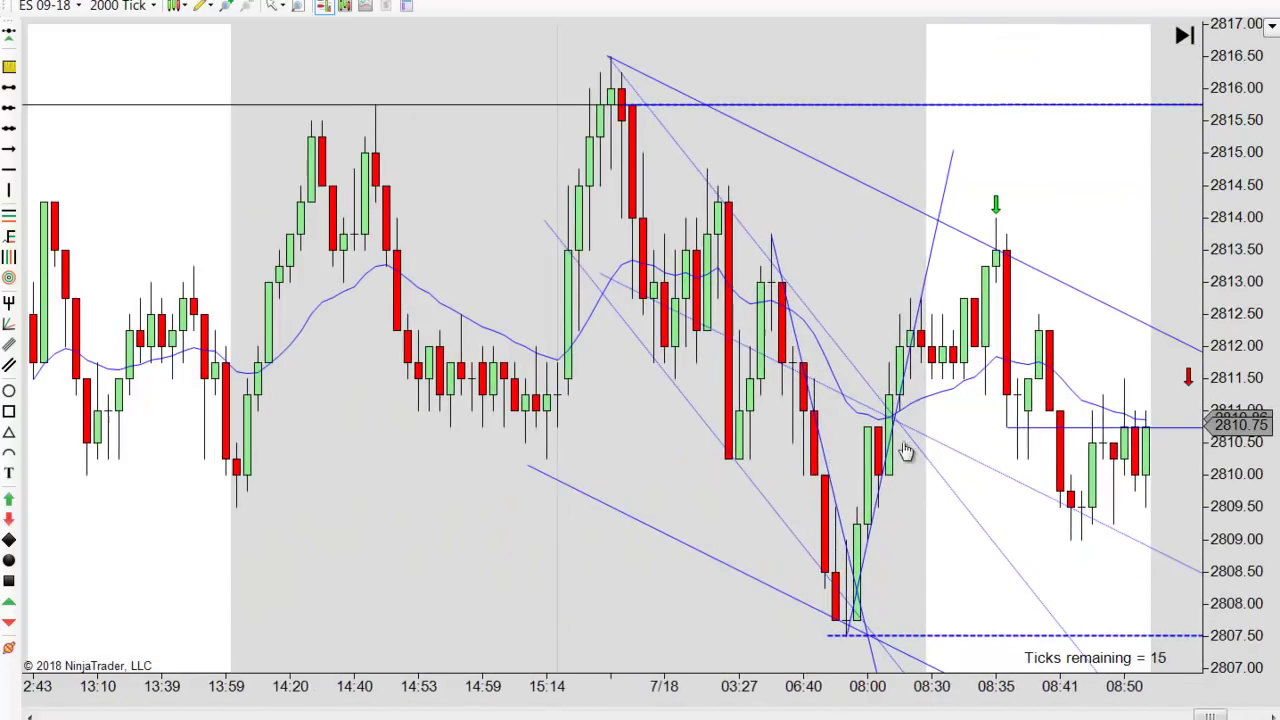
scroll(918, 370, up, 8)
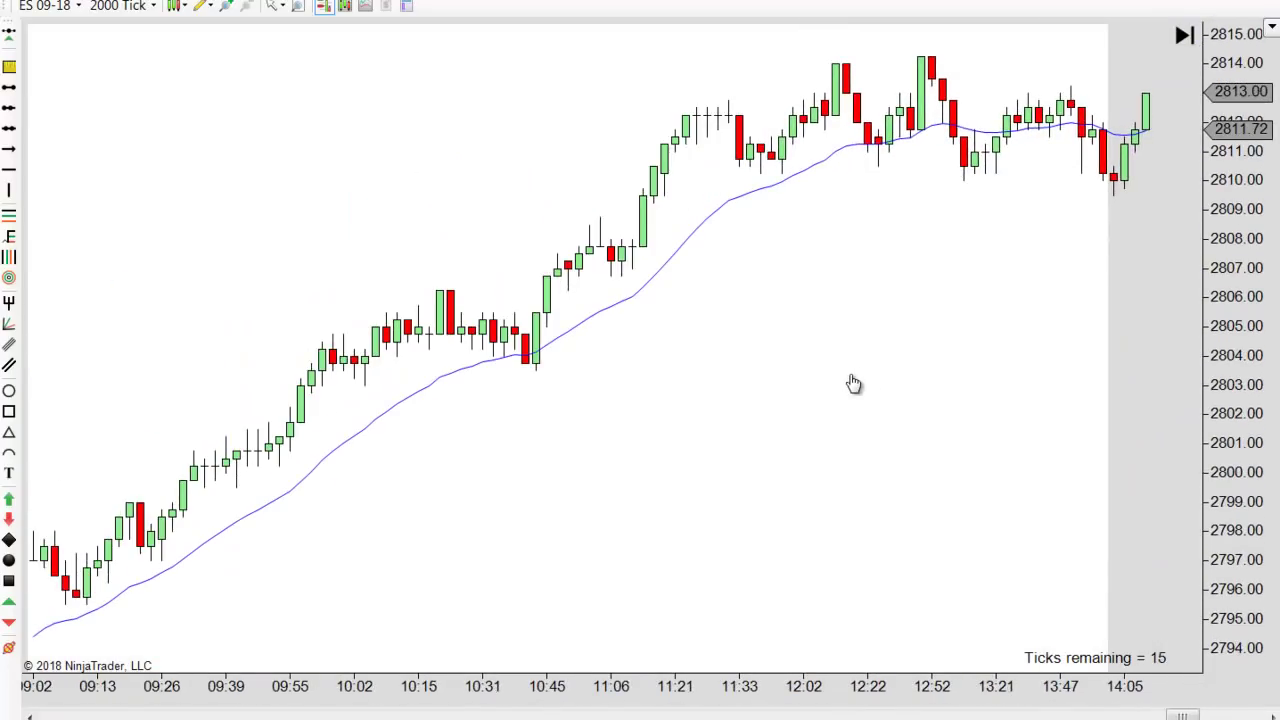
scroll(838, 398, up, 6)
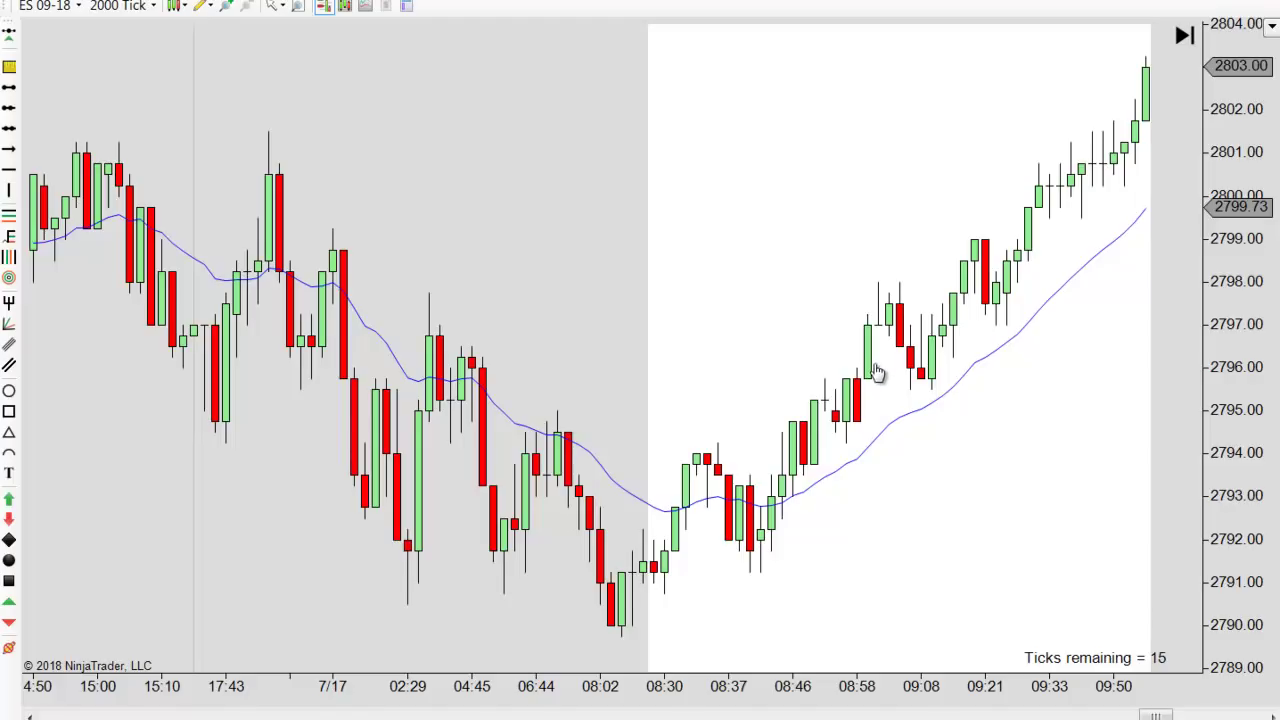
- Review the 7/18 session's marked entries and channels from the morning lows through the afternoon close
scroll(884, 325, down, 5)
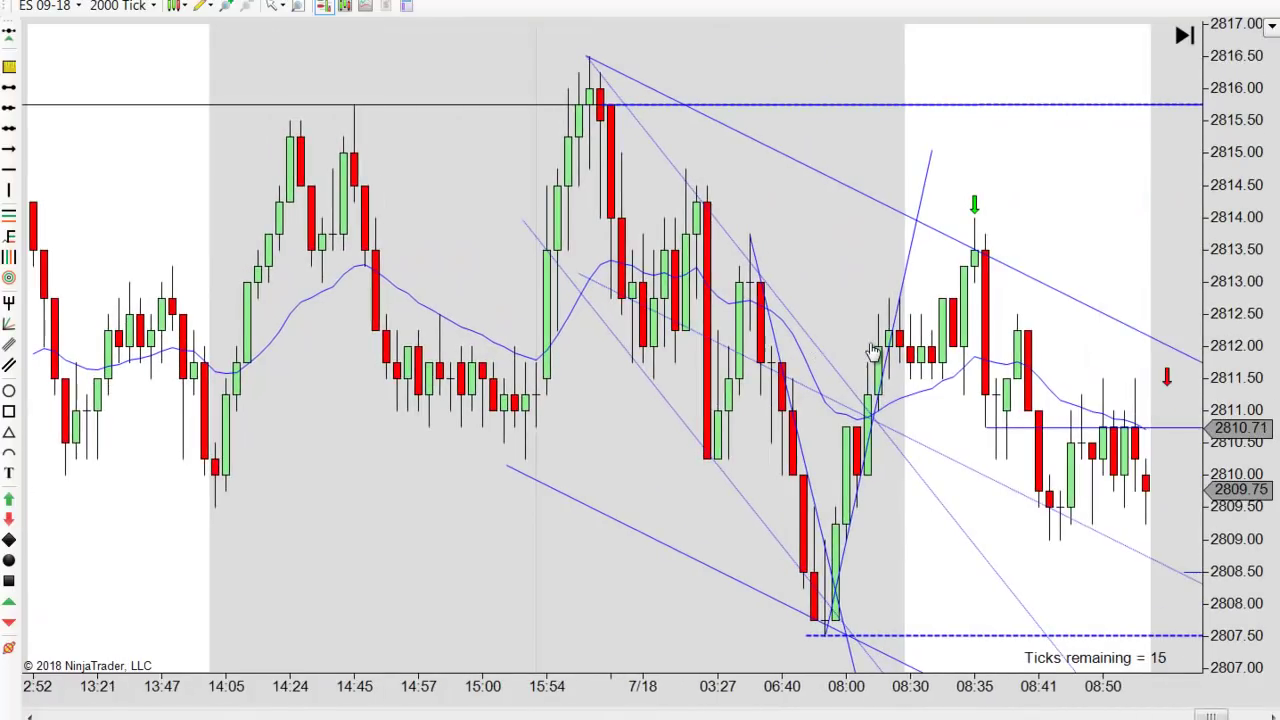
scroll(834, 397, down, 10)
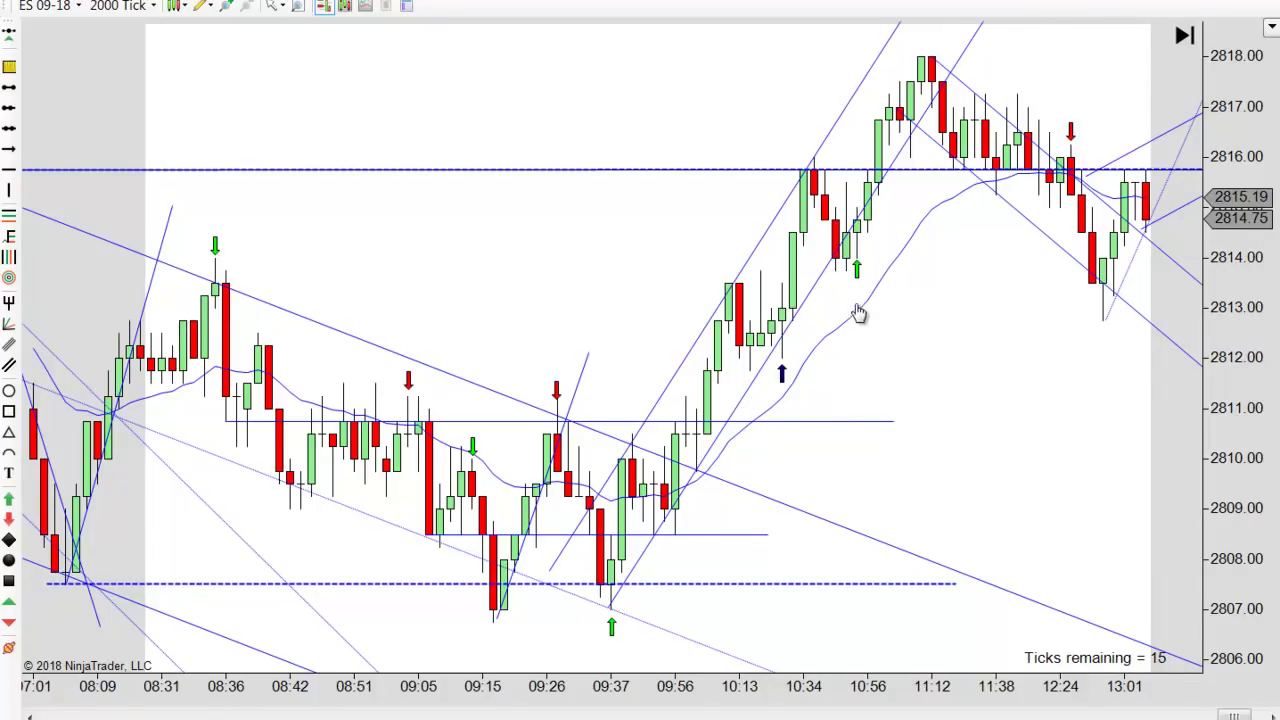
scroll(857, 318, up, 5)
scroll(830, 364, up, 3)
scroll(830, 364, up, 1)
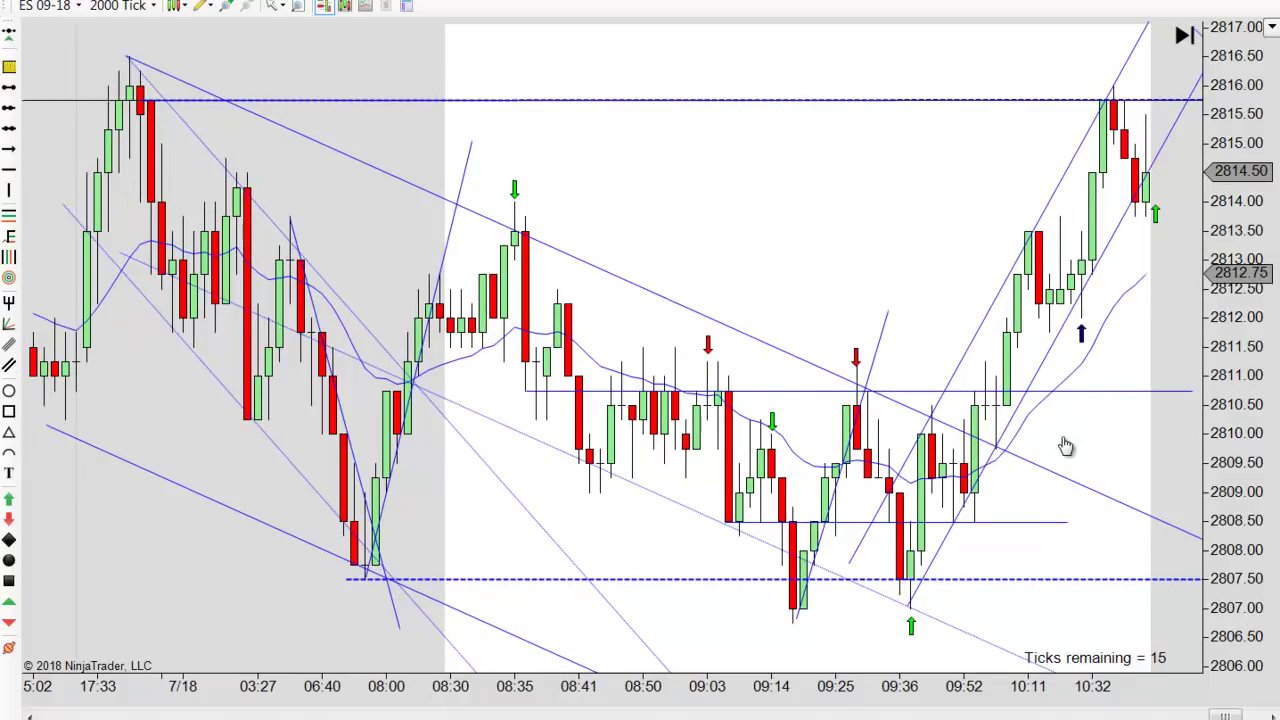
scroll(903, 346, down, 5)
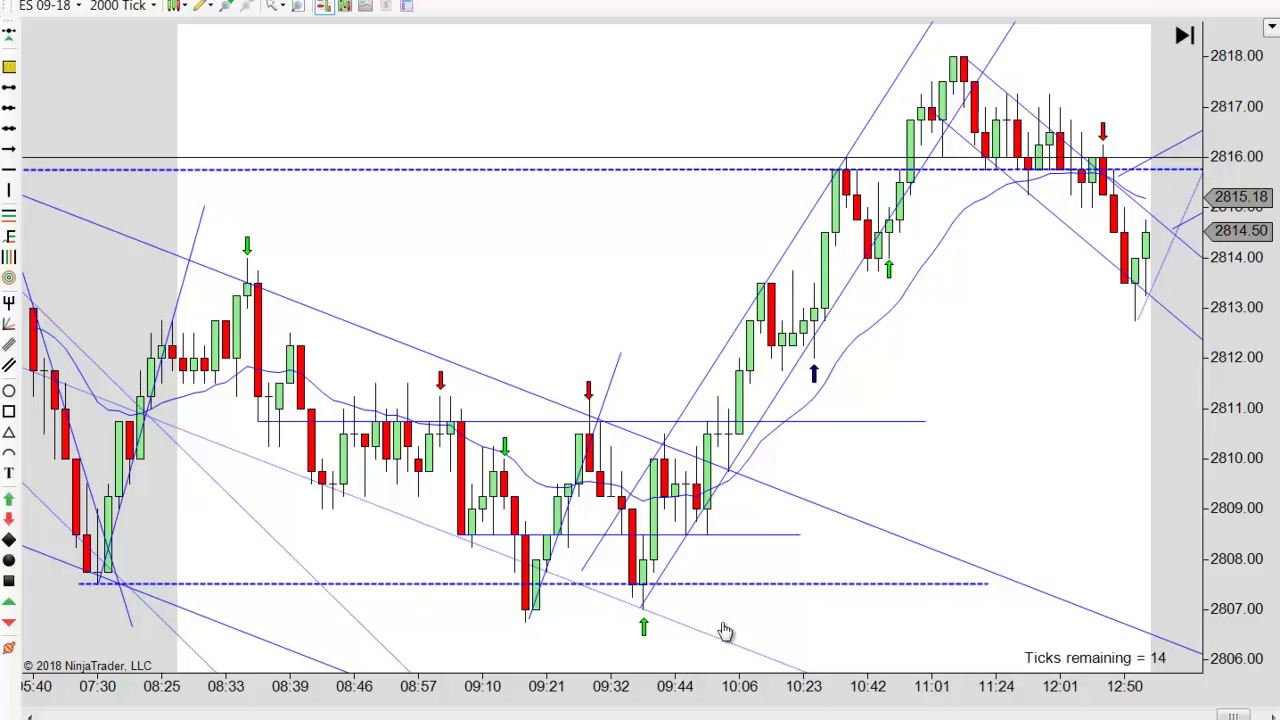
scroll(974, 477, up, 5)
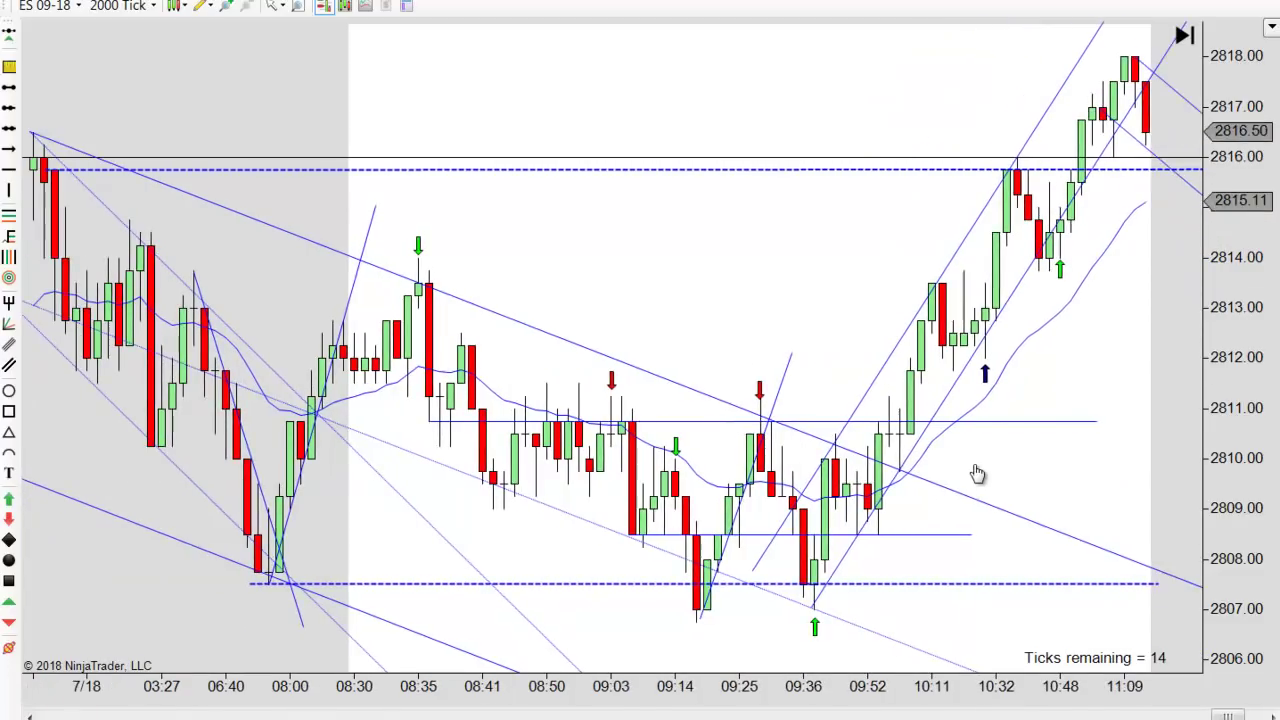
scroll(660, 560, up, 3)
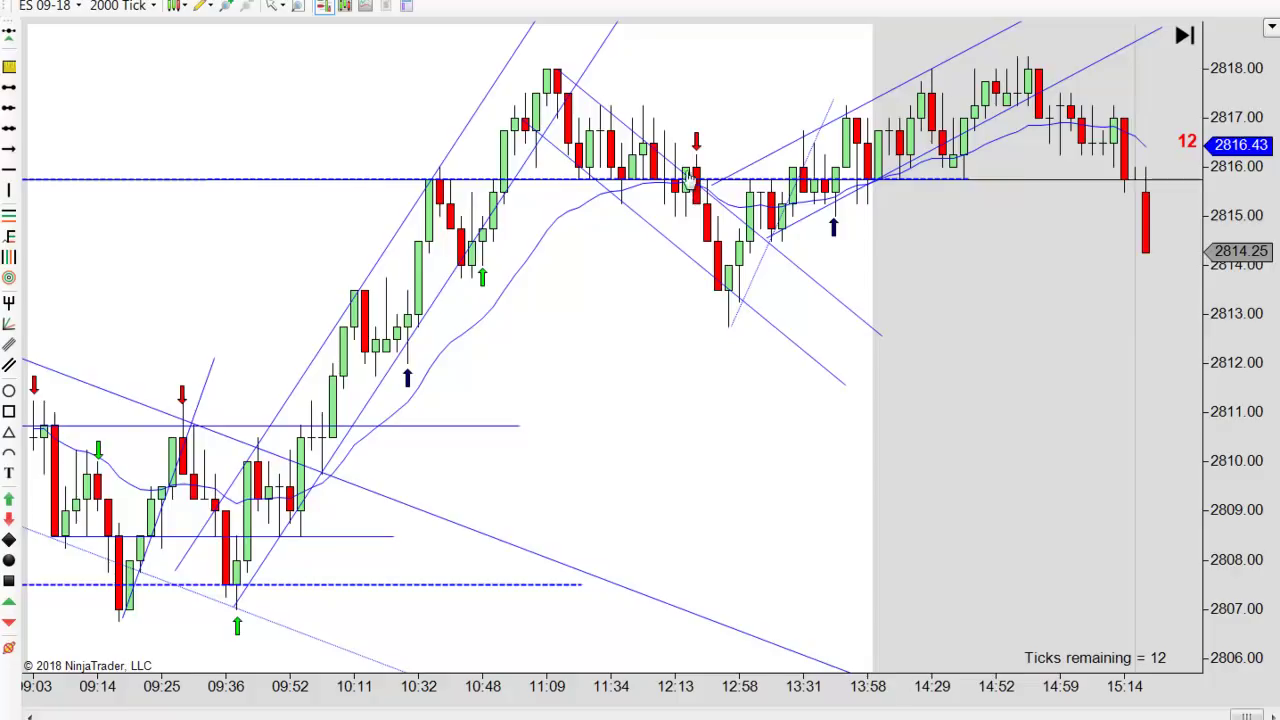
- Adjust the thin measured-move line from the 12:54 low to a midpoint of about 2815.25 and an end near 2817.75
scroll(684, 200, down, 3)
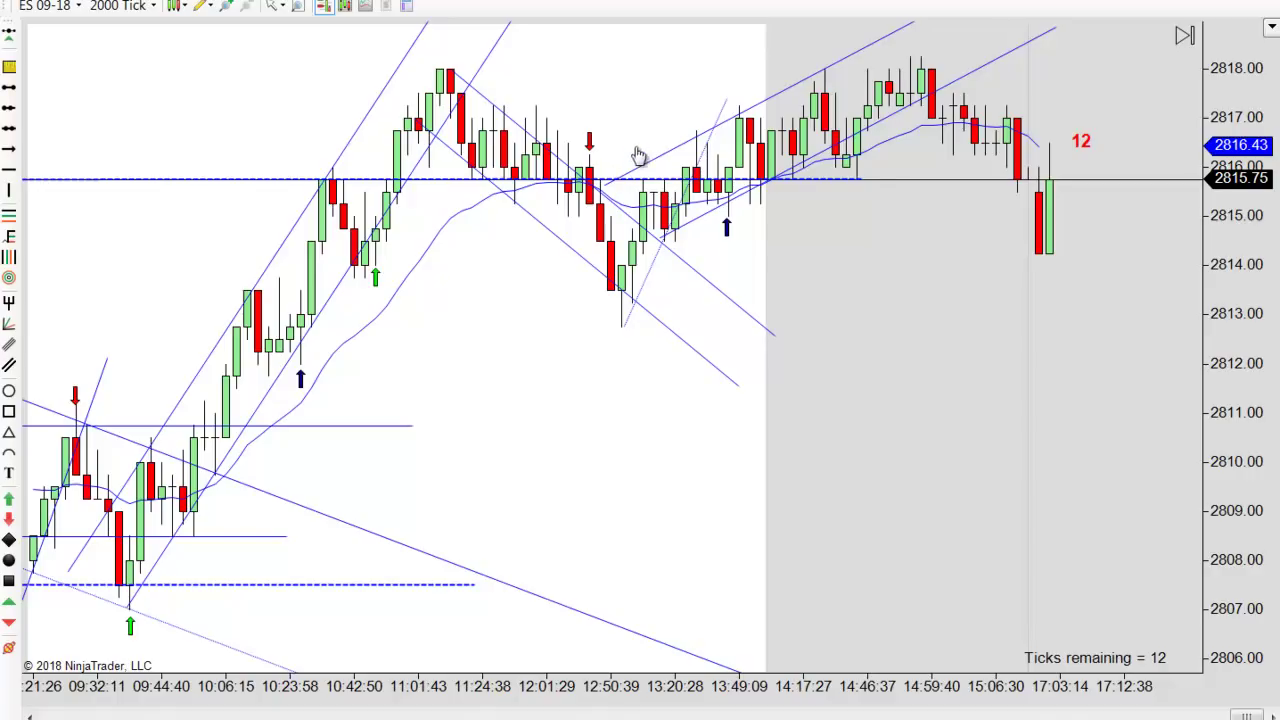
click(662, 174)
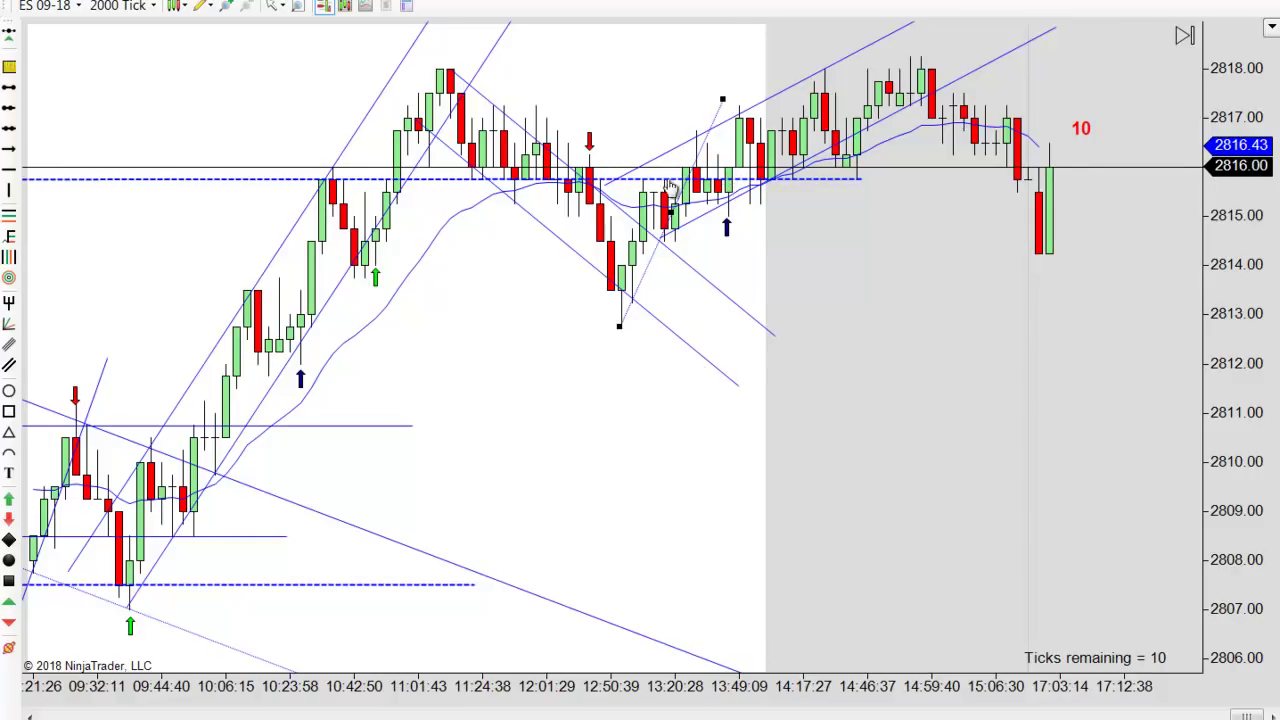
scroll(727, 33, up, 10)
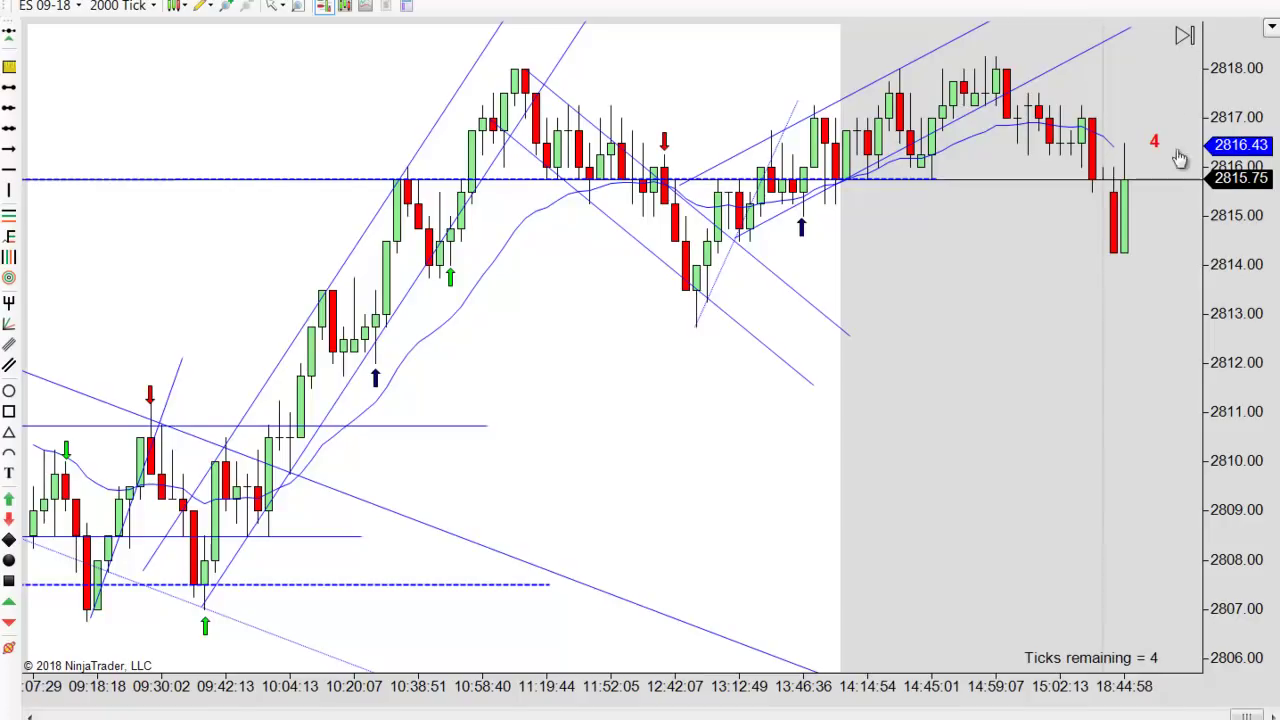
scroll(1137, 423, up, 5)
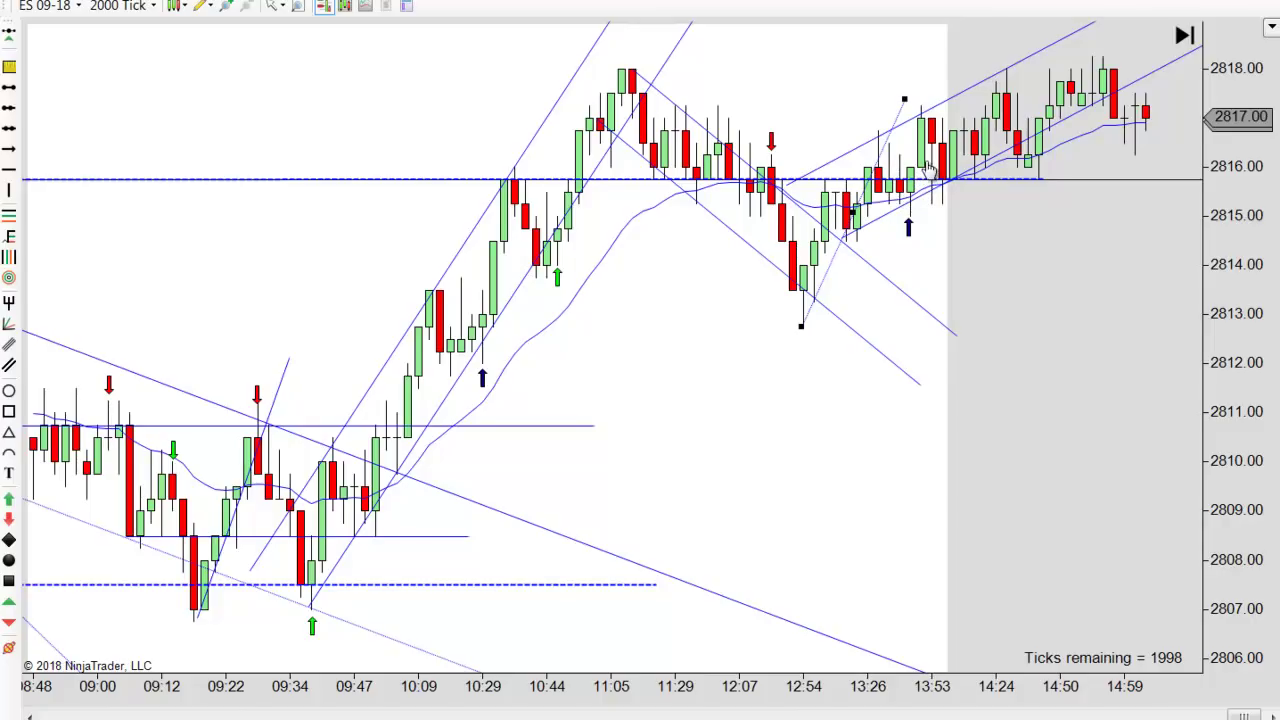
click(888, 184)
drag(888, 184, 891, 187)
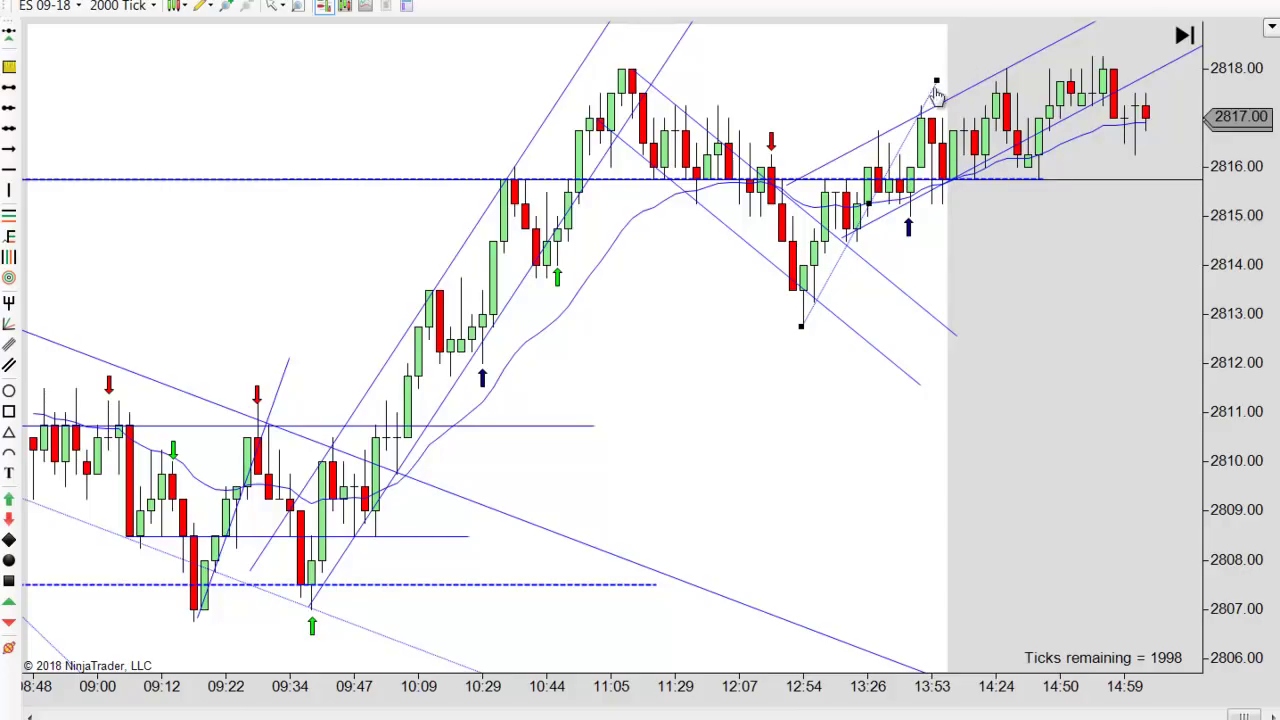
drag(940, 86, 920, 94)
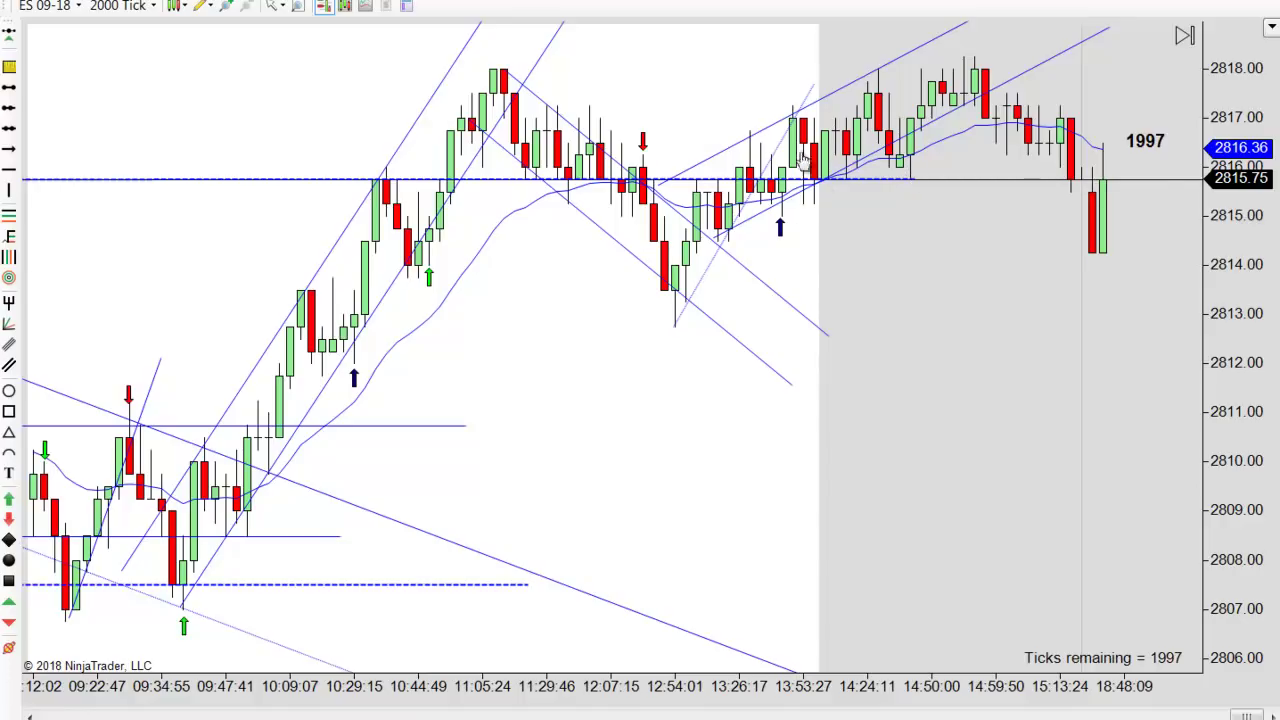
- Review the 7/18 session from the afternoon channel back through the morning entries to the 08:30 open
scroll(893, 178, up, 3)
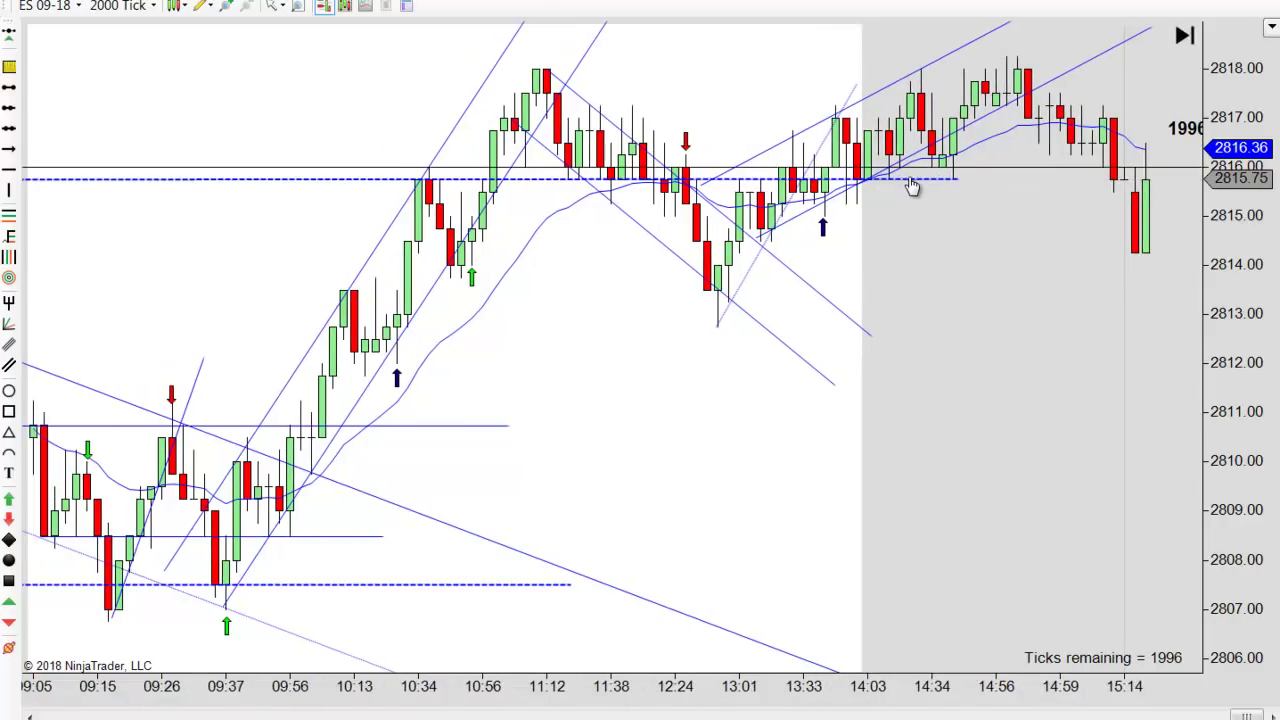
scroll(916, 184, up, 1)
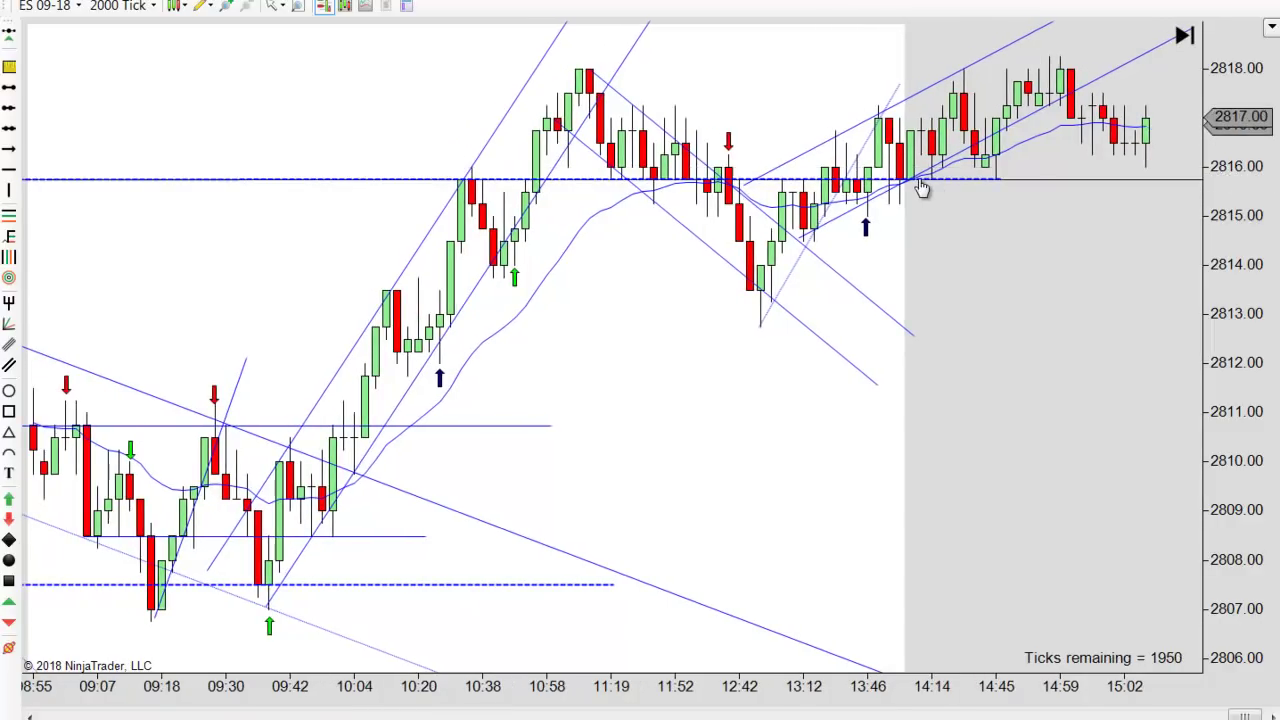
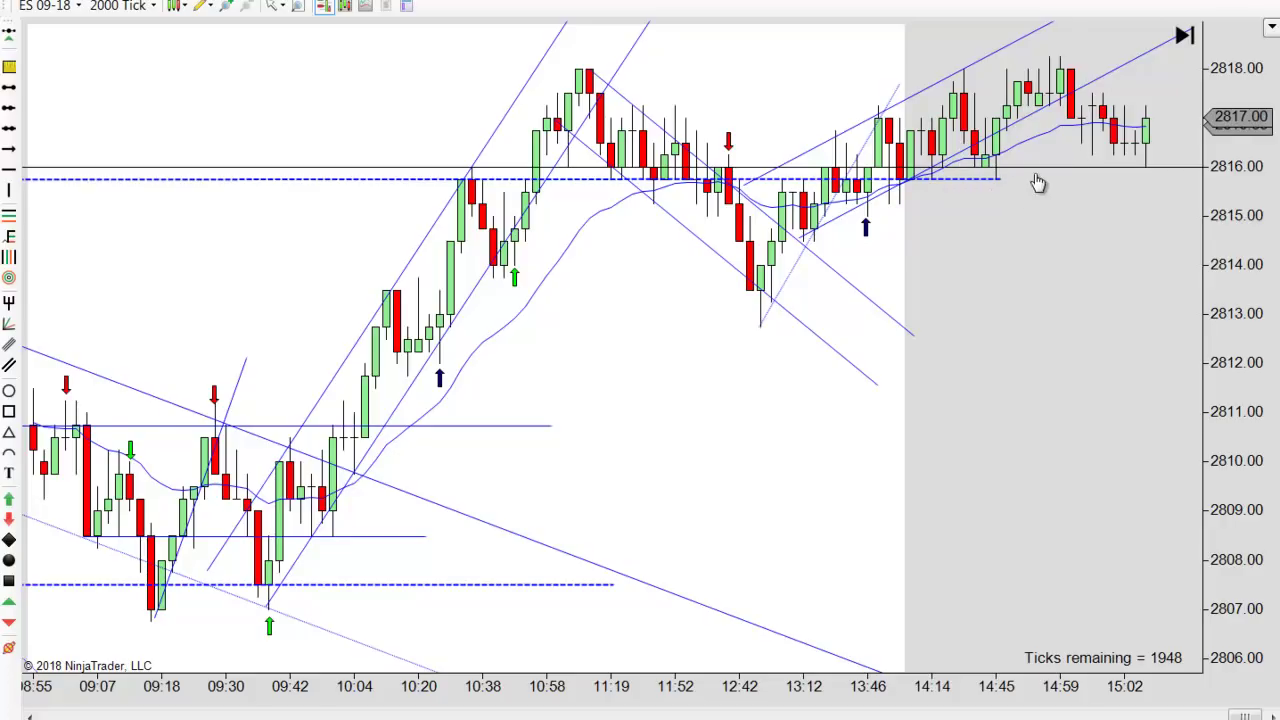
scroll(830, 190, up, 5)
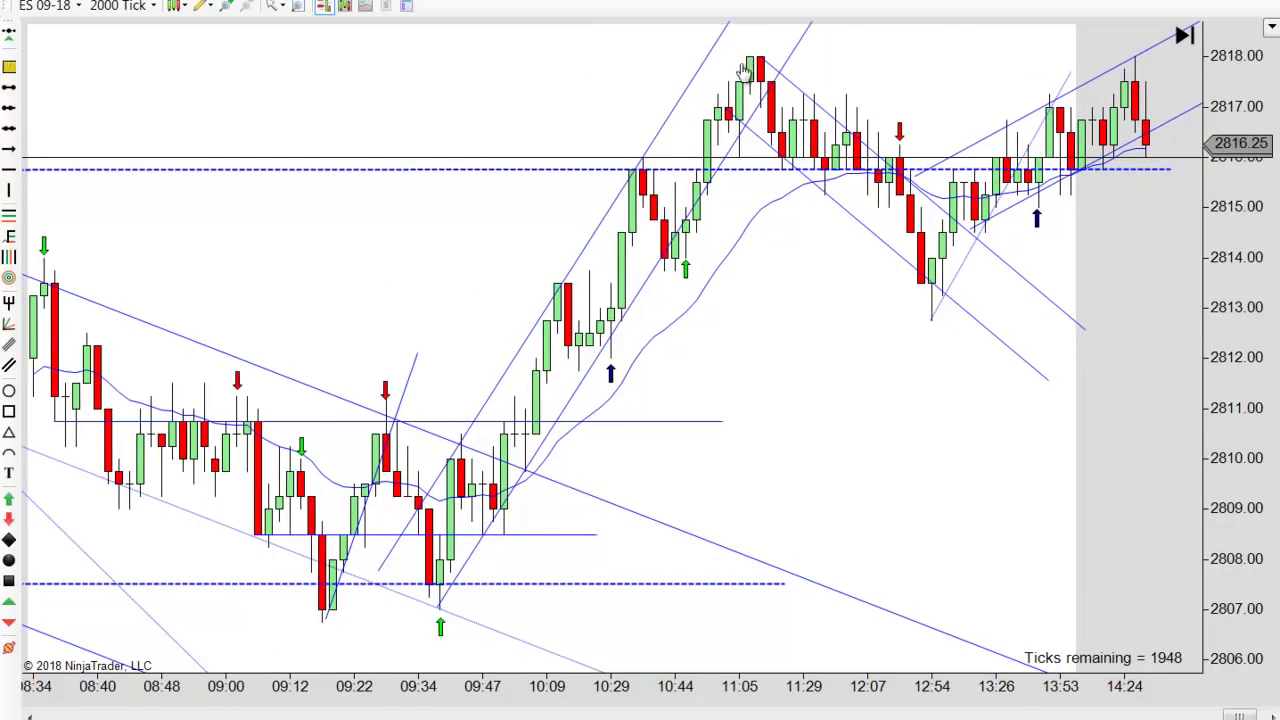
scroll(889, 229, up, 4)
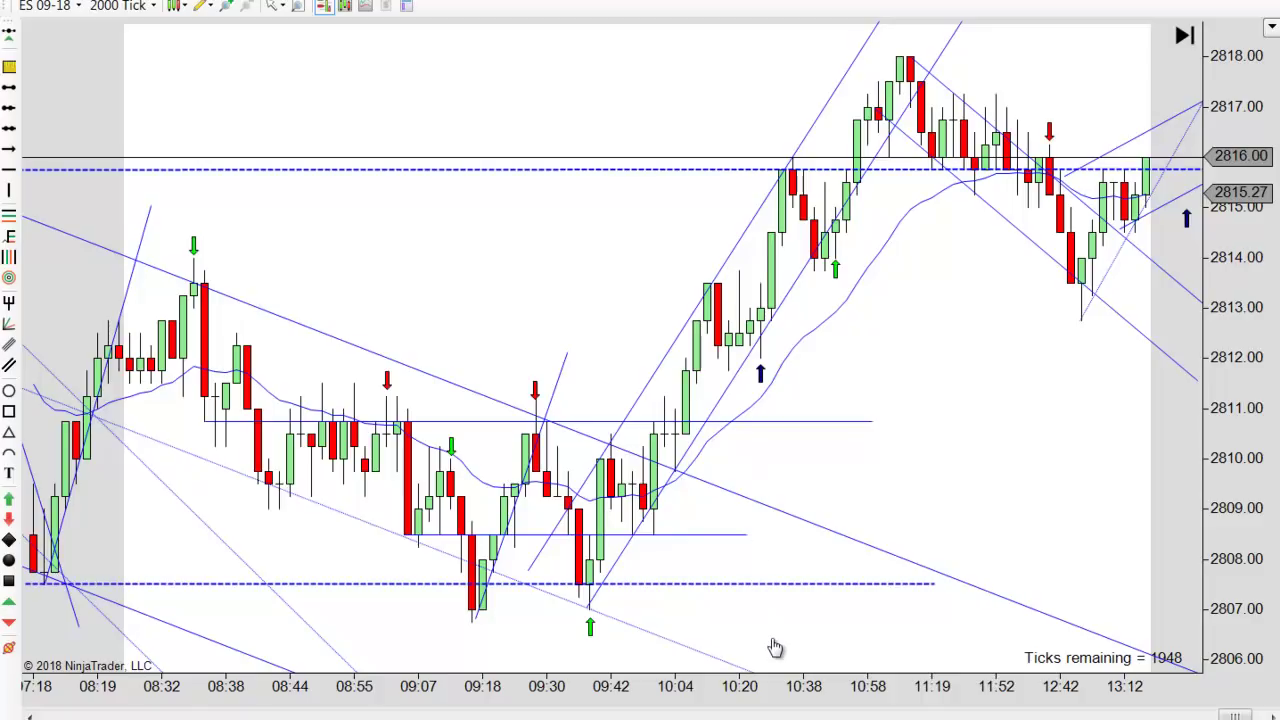
scroll(886, 551, up, 3)
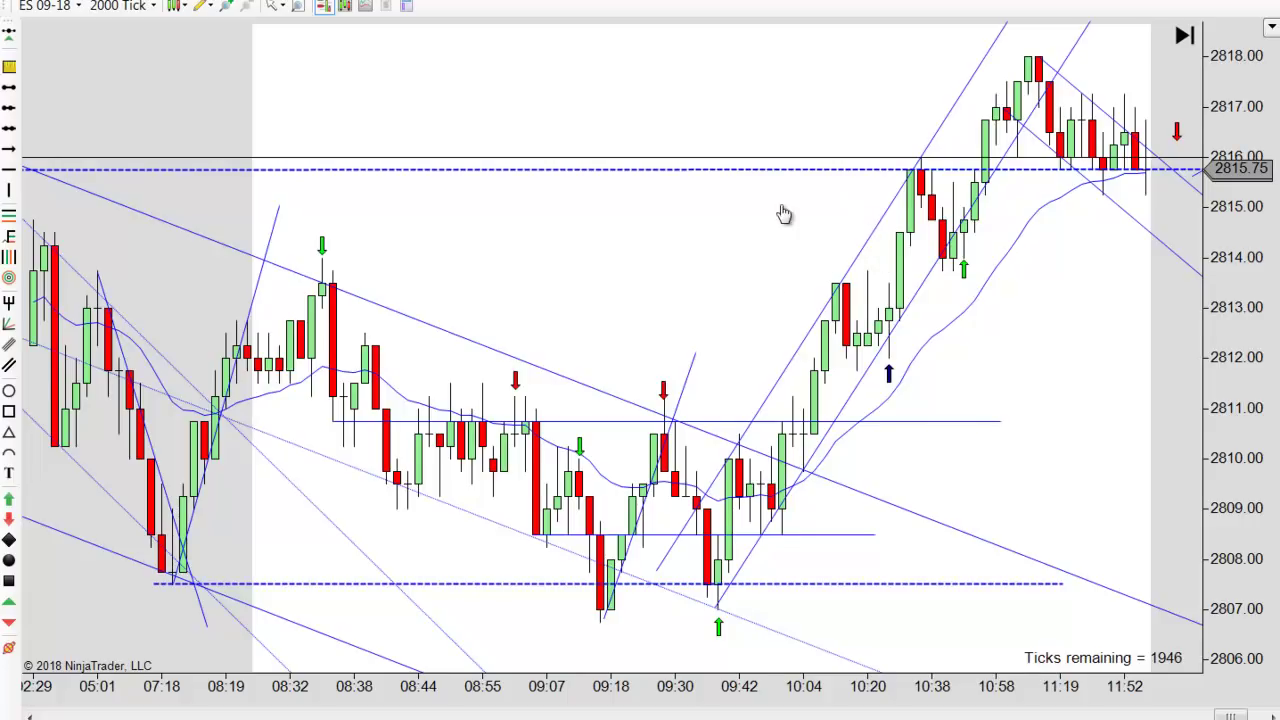
- Examine the 7/17 morning rally and the overnight decline before it, and compare them with the 7/18 morning
scroll(780, 250, up, 10)
scroll(785, 204, up, 3)
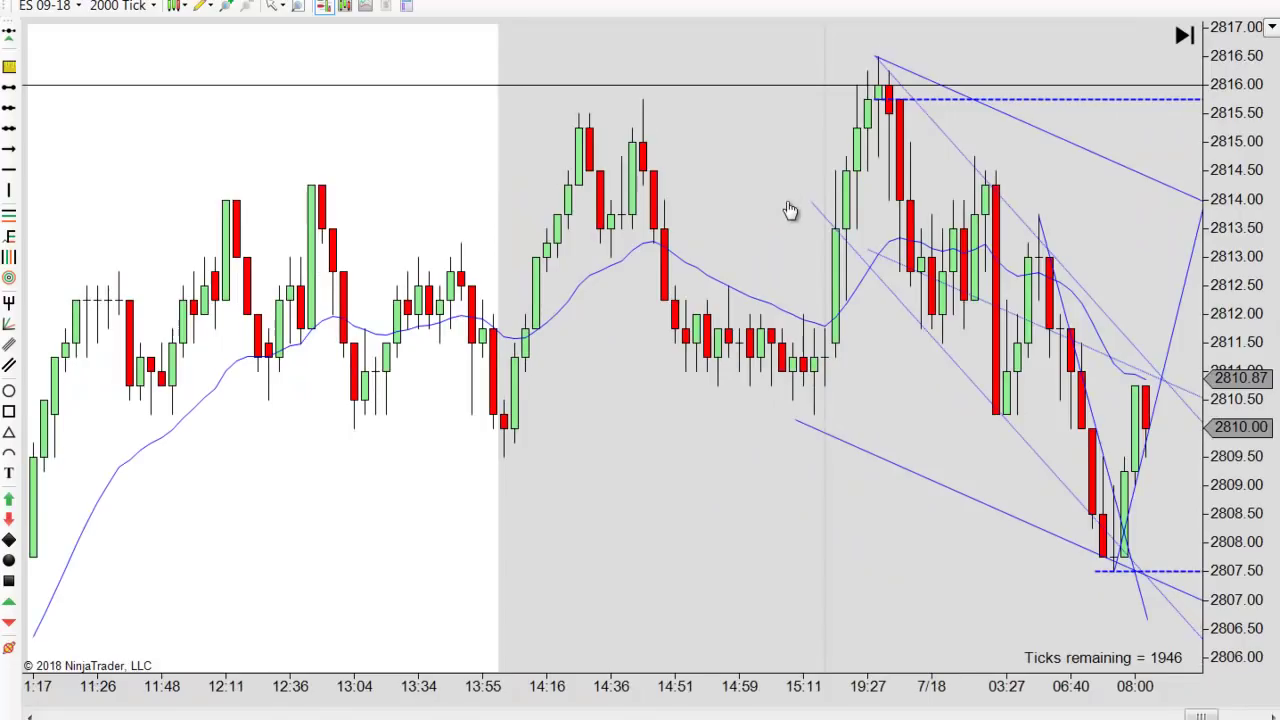
scroll(790, 210, up, 8)
scroll(885, 172, up, 6)
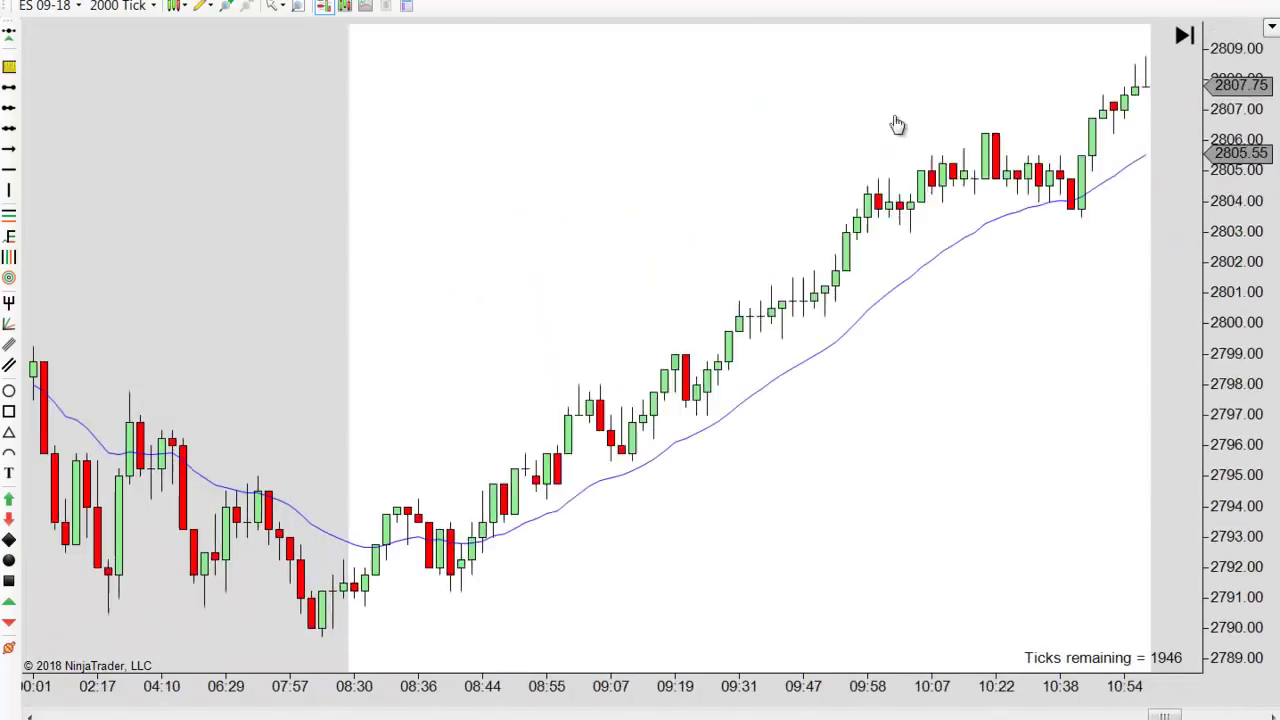
scroll(864, 182, up, 1)
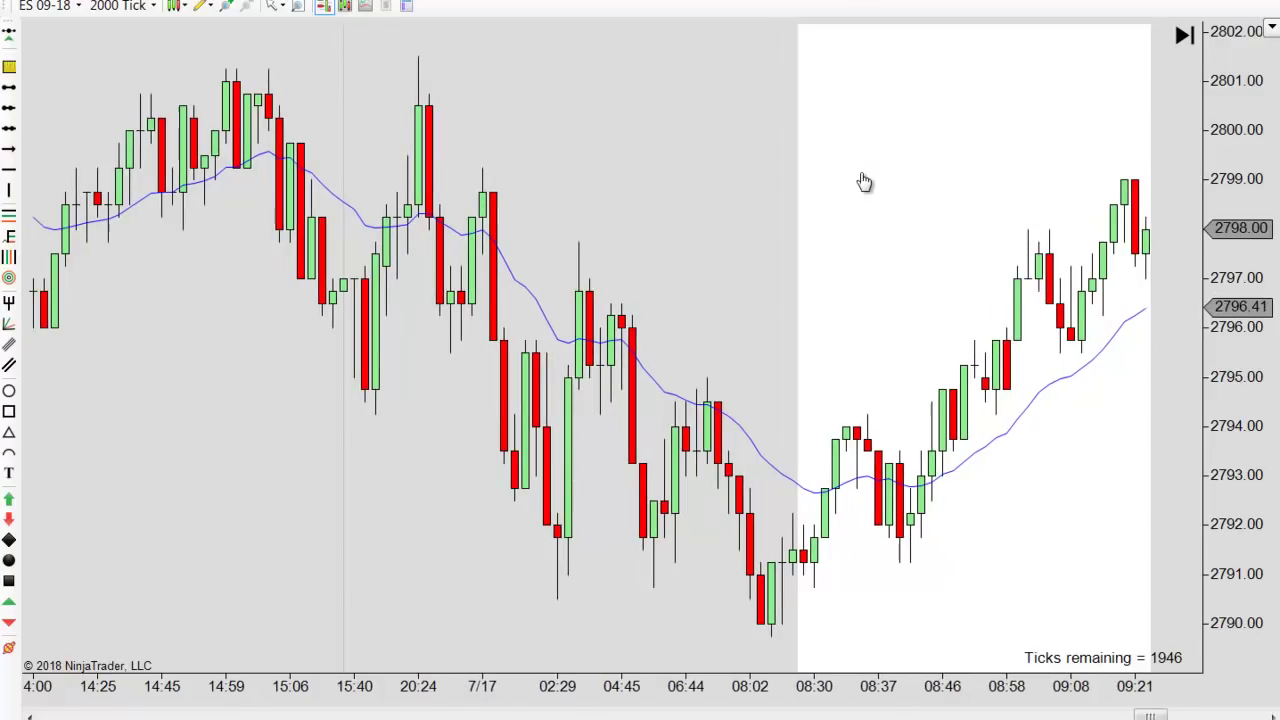
scroll(872, 172, down, 8)
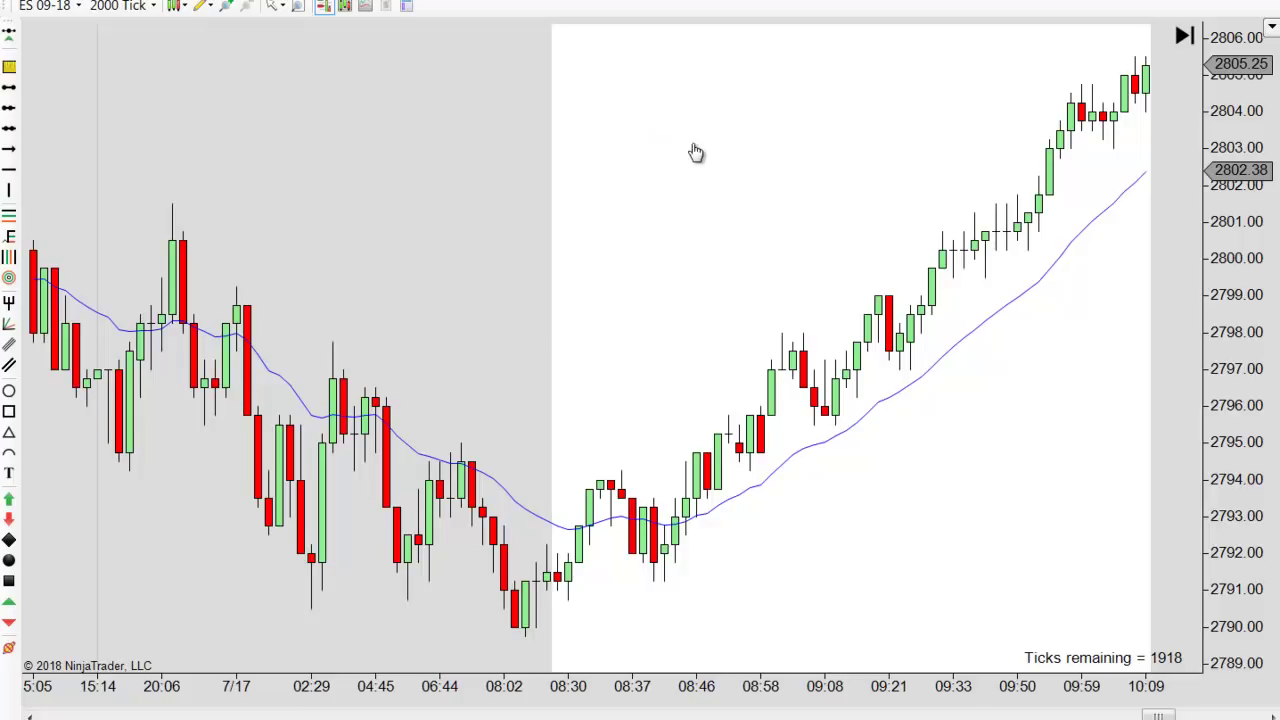
scroll(640, 196, down, 6)
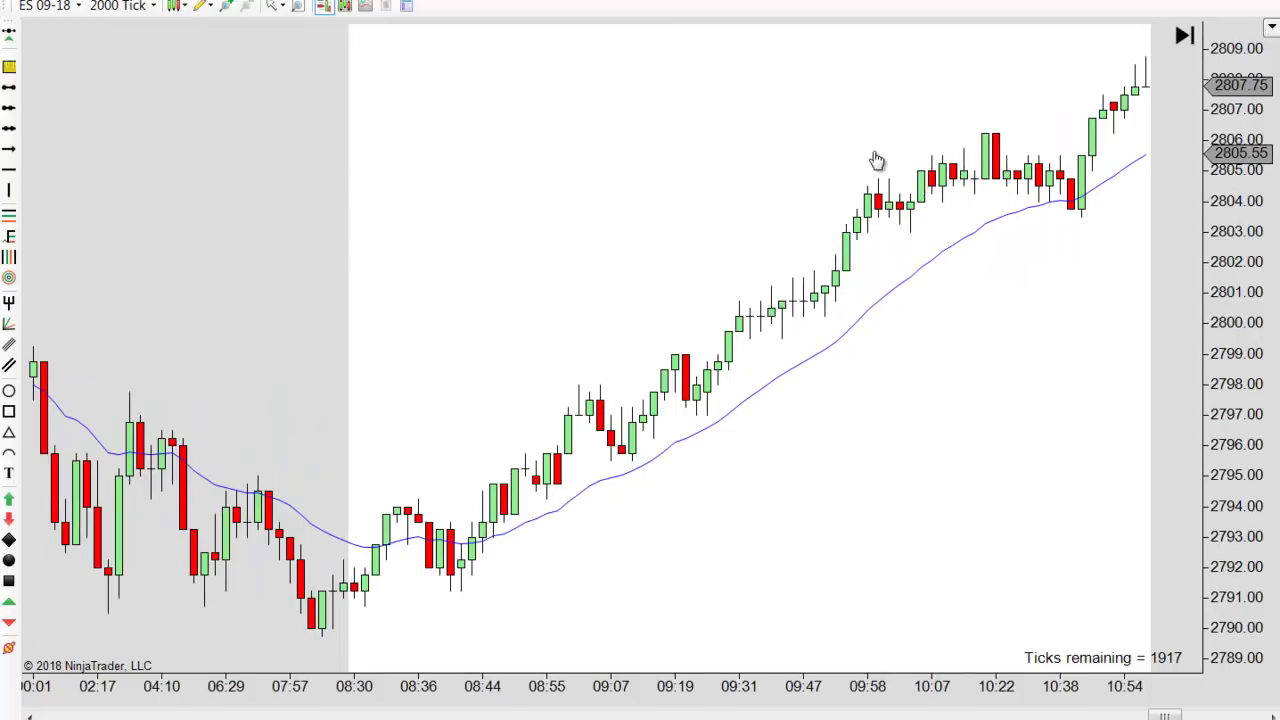
scroll(889, 194, up, 8)
scroll(823, 380, up, 15)
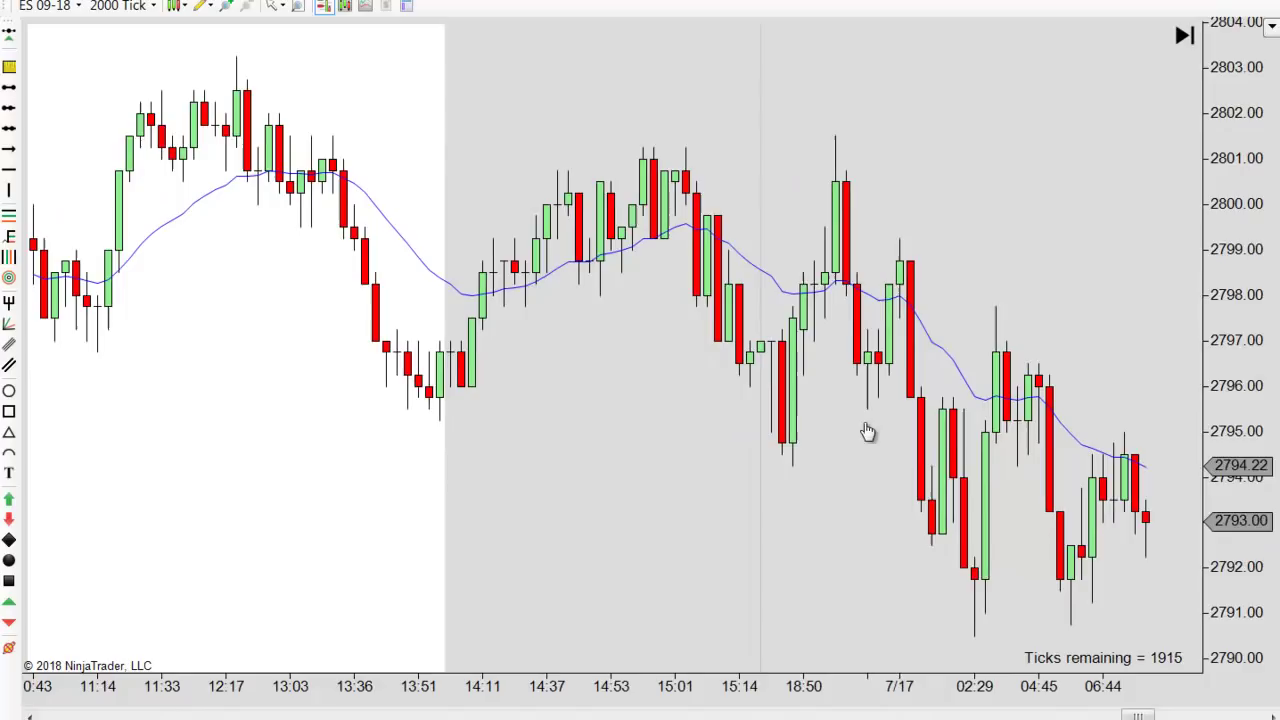
scroll(848, 240, down, 12)
scroll(846, 180, down, 1)
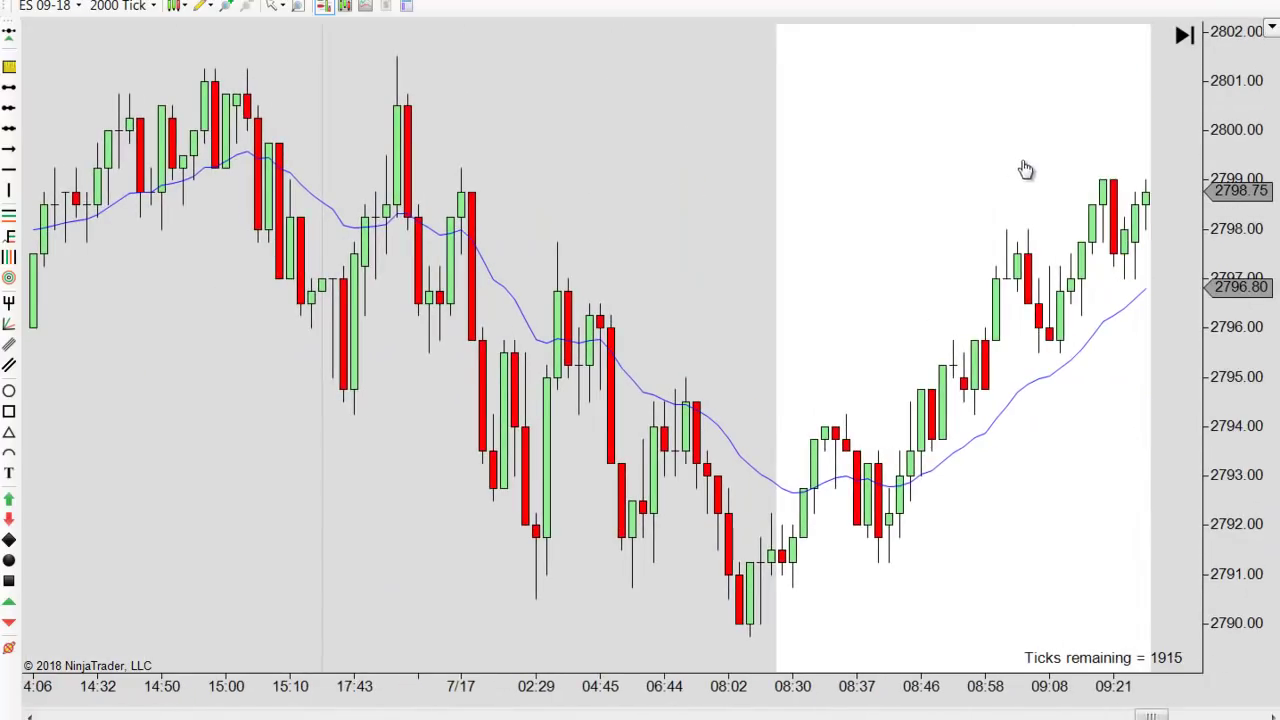
scroll(857, 150, down, 8)
scroll(792, 487, down, 1)
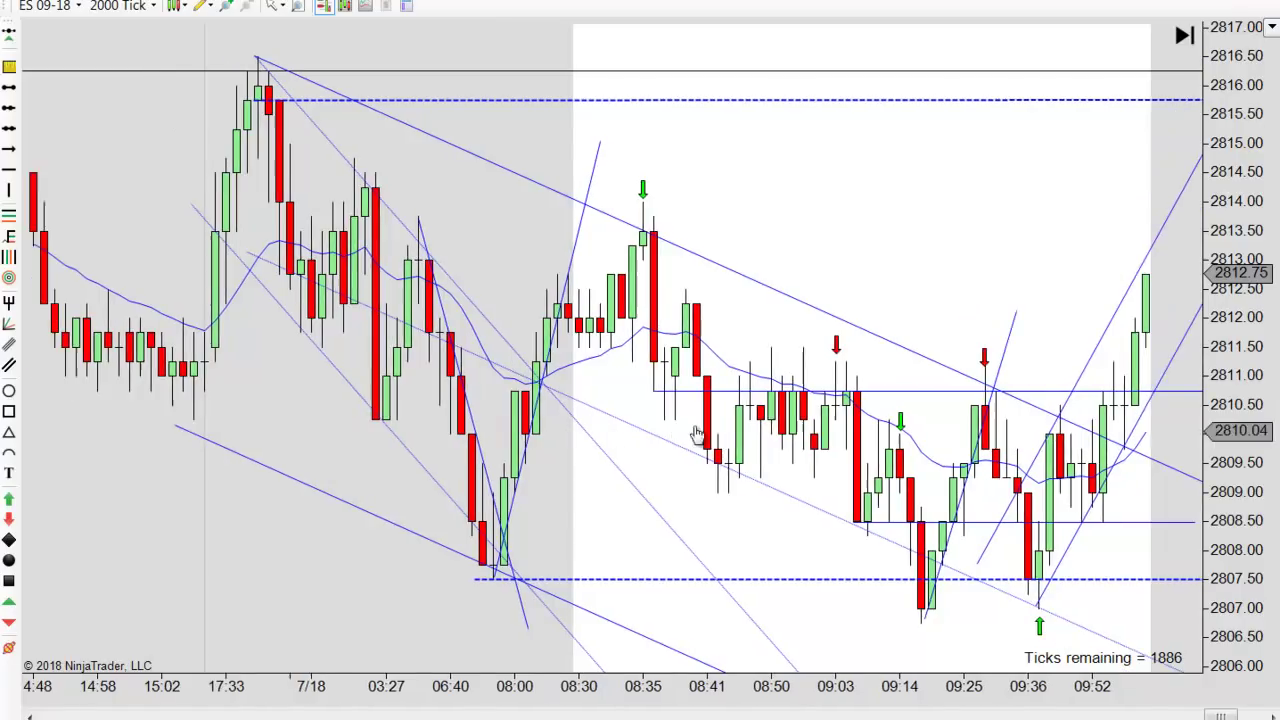
- Re-examine the earlier chart from the 7/18 overnight range back to the swings and lows before the 7/17 open
scroll(520, 430, up, 3)
scroll(478, 430, up, 10)
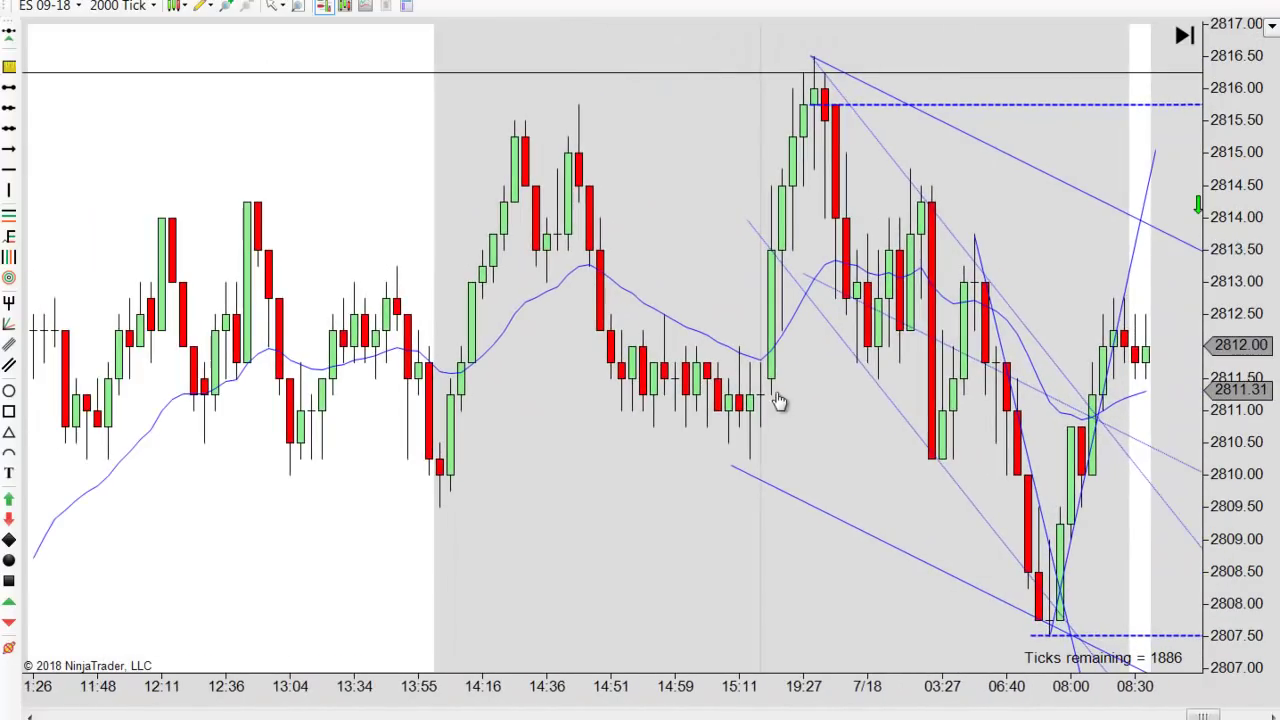
scroll(1060, 450, up, 15)
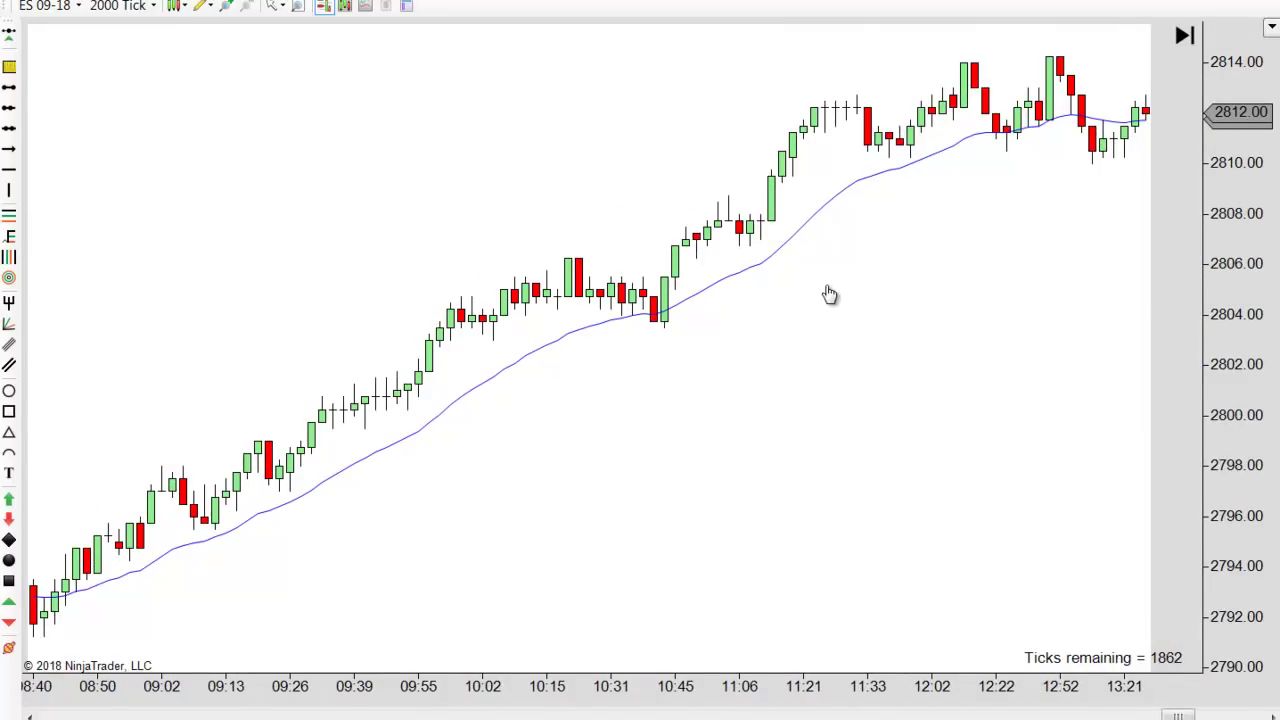
scroll(850, 292, up, 10)
scroll(865, 291, up, 5)
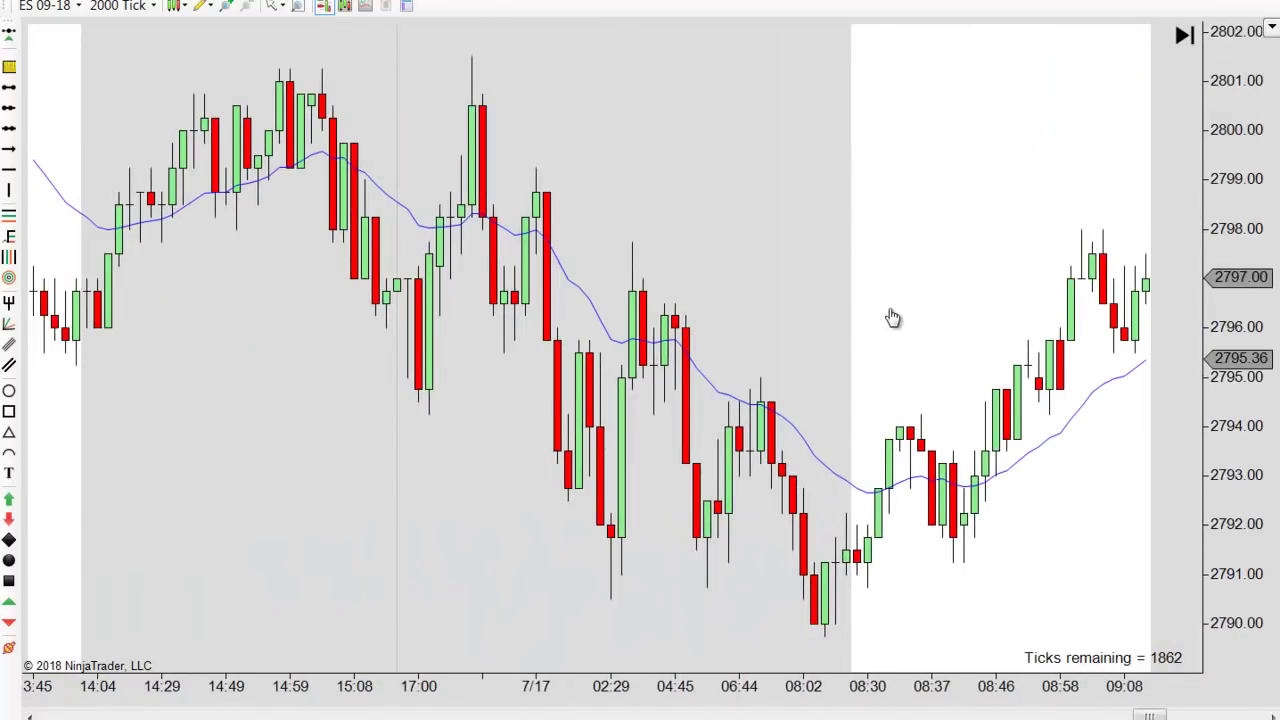
scroll(891, 300, down, 1)
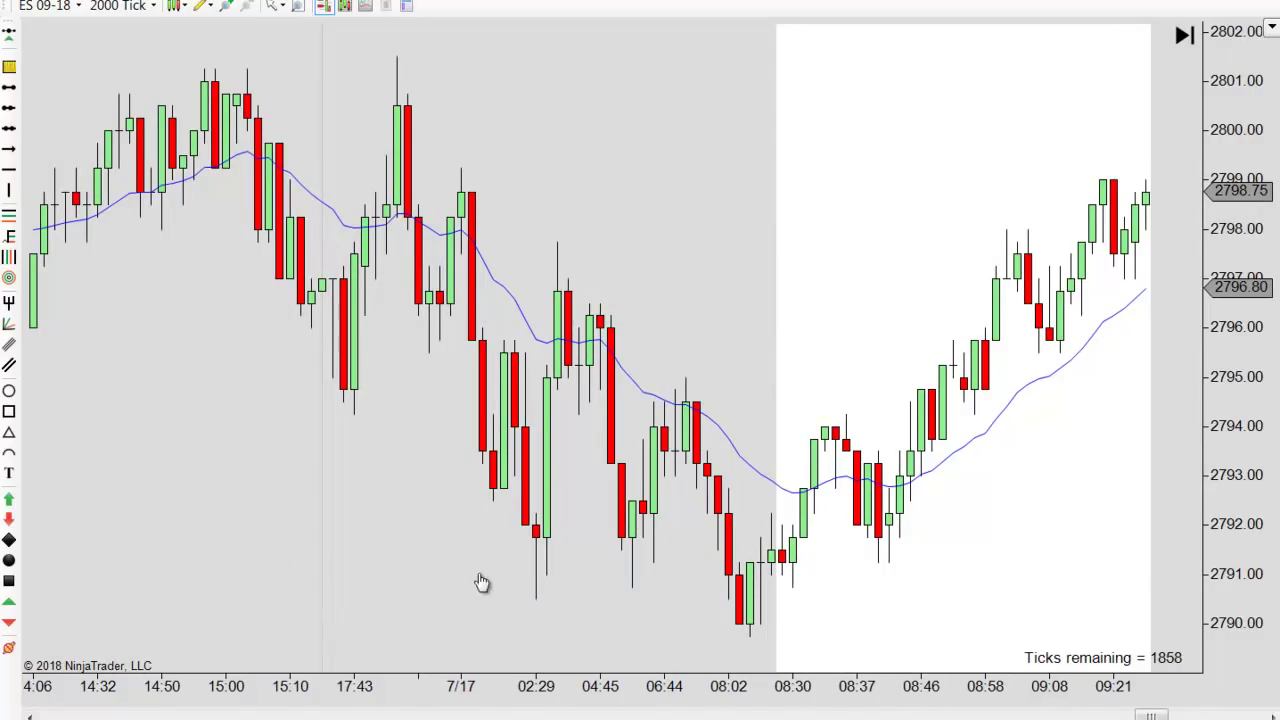
scroll(706, 550, down, 1)
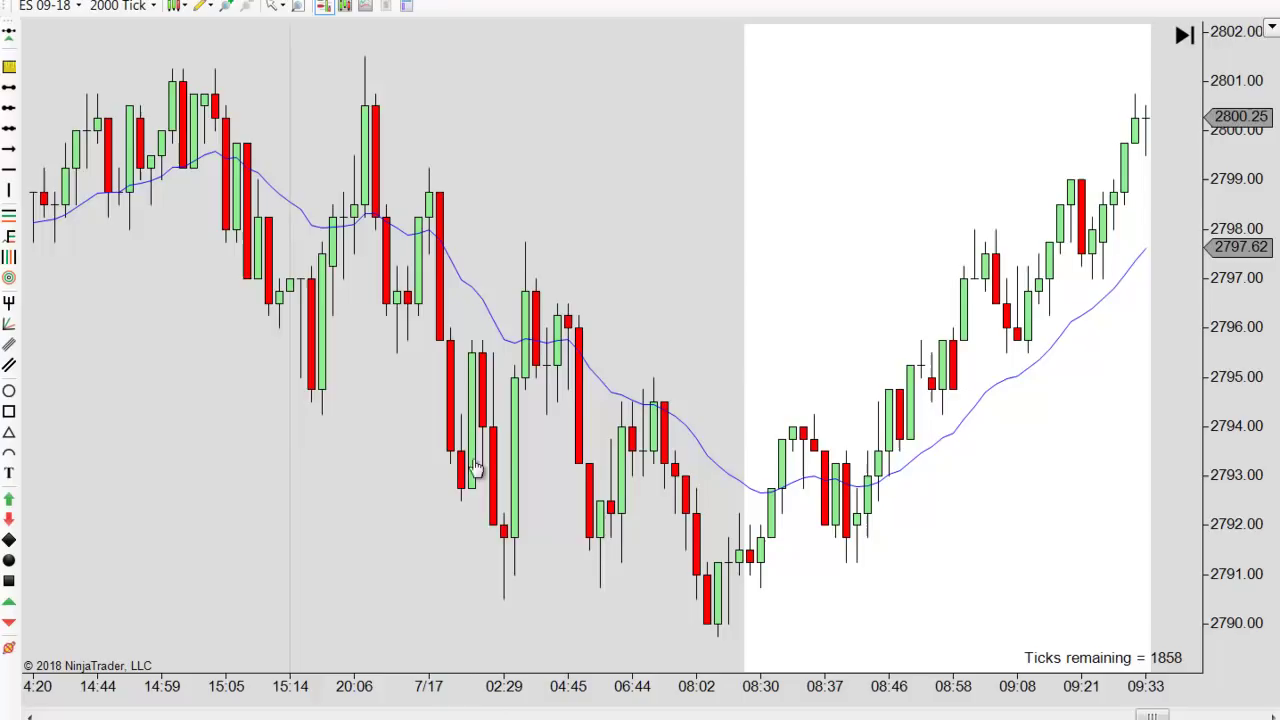
scroll(462, 468, down, 3)
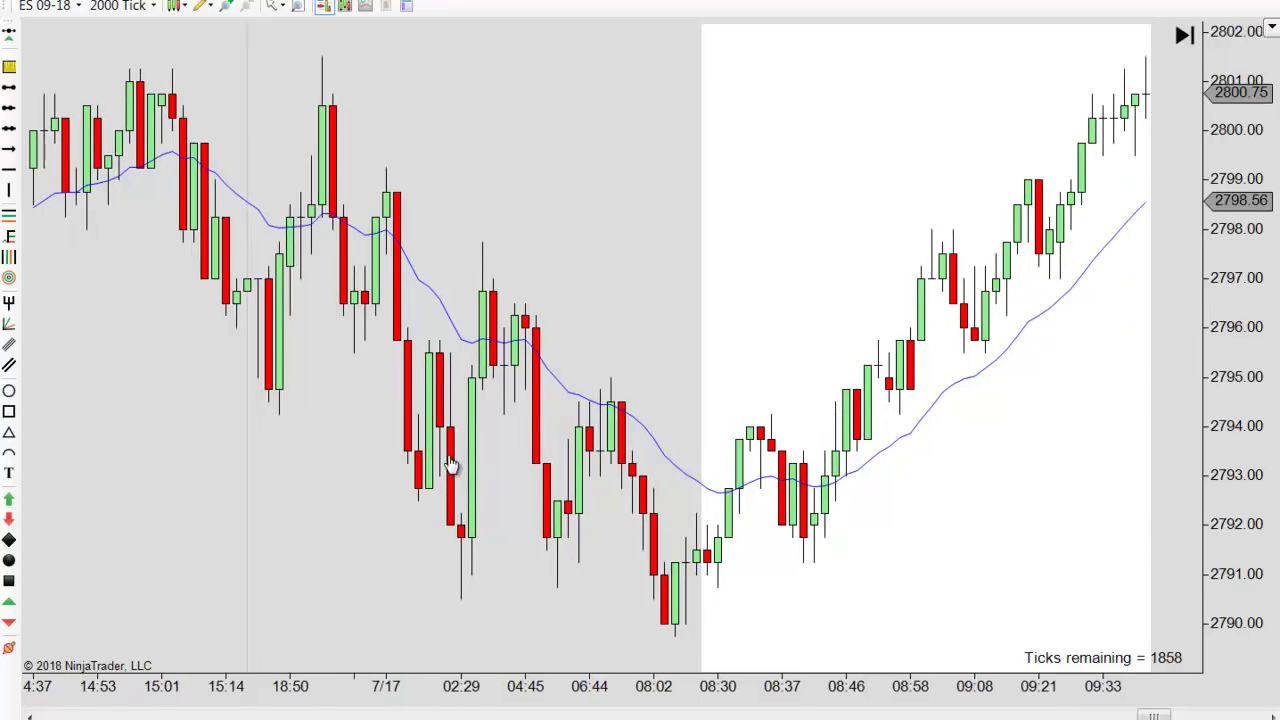
scroll(452, 484, down, 3)
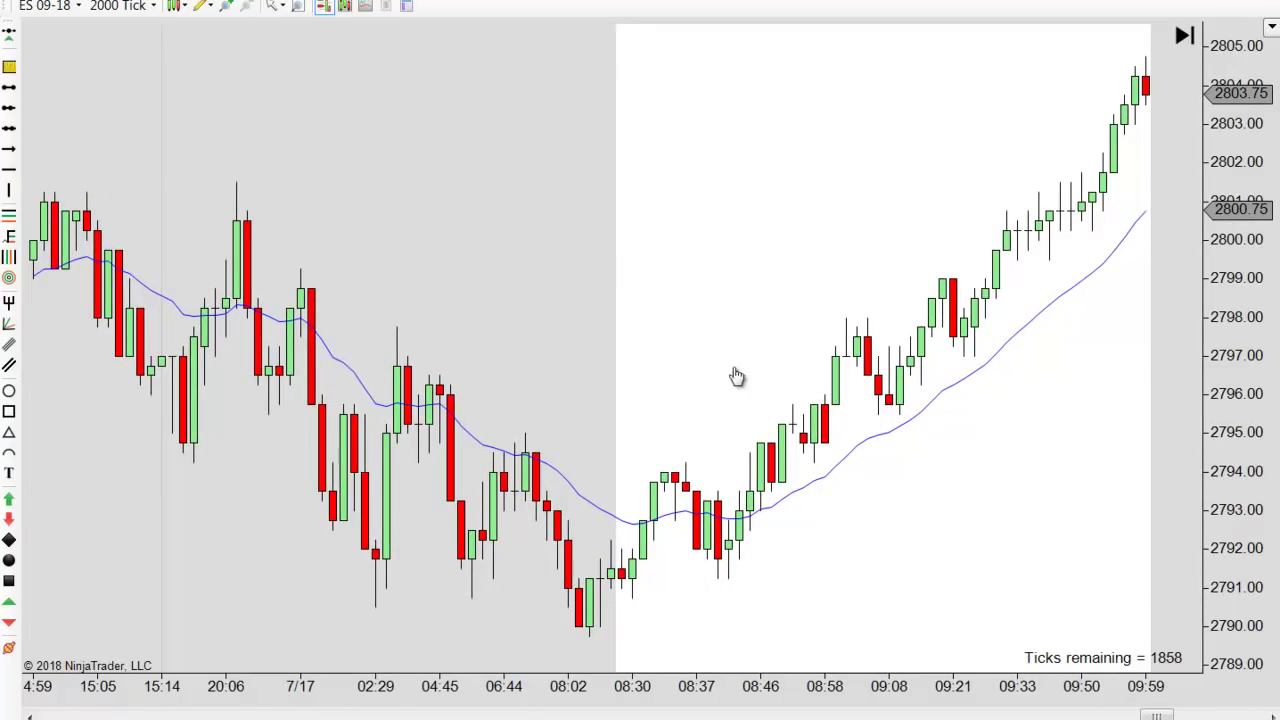
- Examine the 7/16 session's swings from the afternoon back through the morning decline to the preceding overnight bars
scroll(277, 323, up, 10)
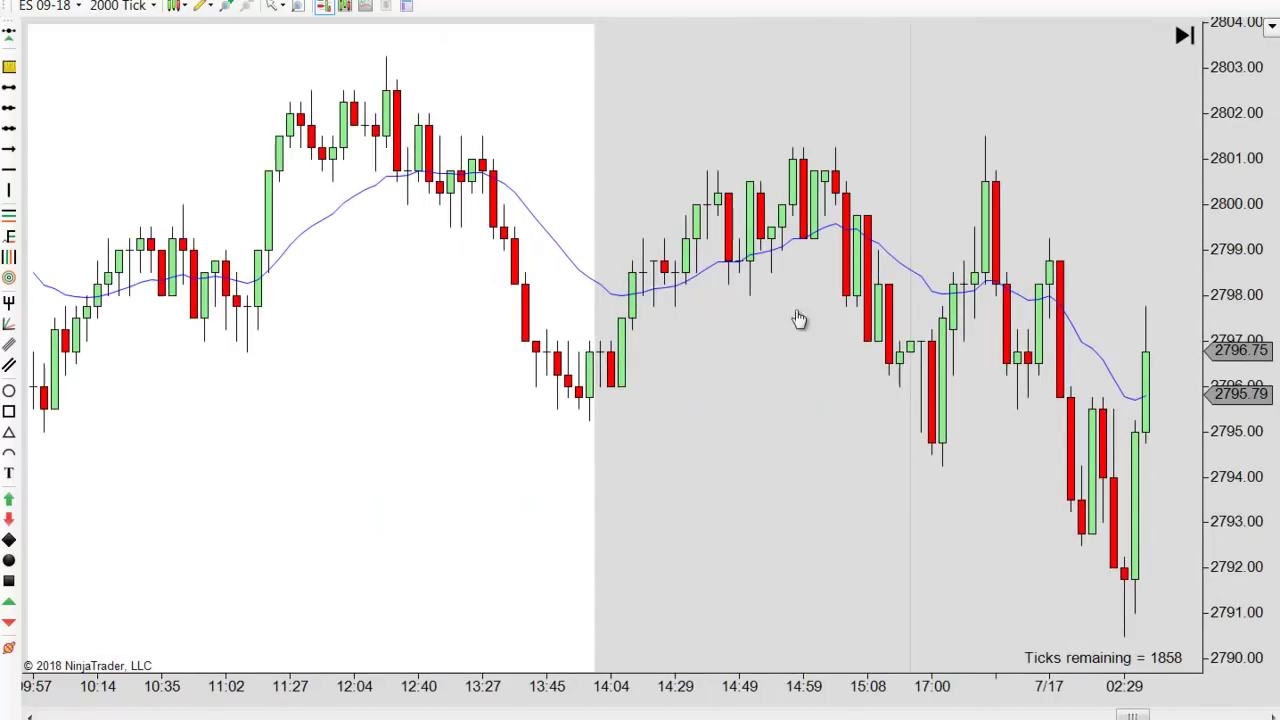
scroll(799, 319, up, 5)
scroll(997, 516, up, 4)
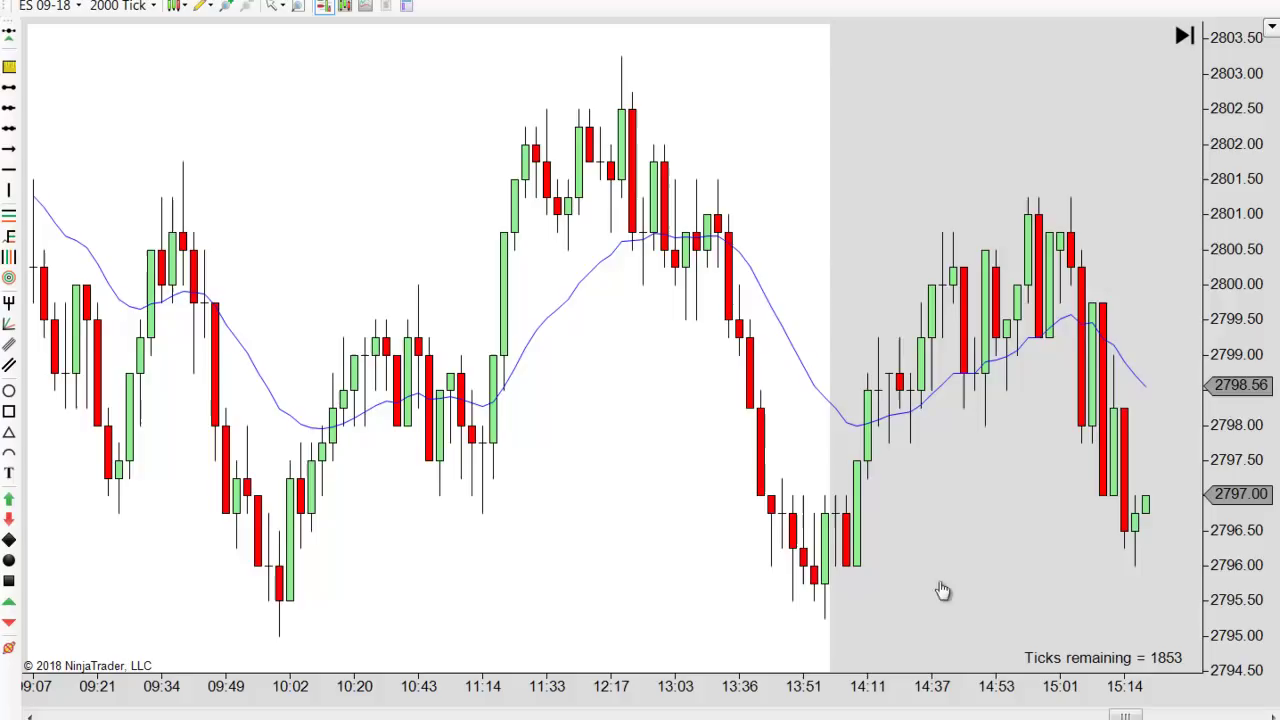
scroll(490, 566, up, 3)
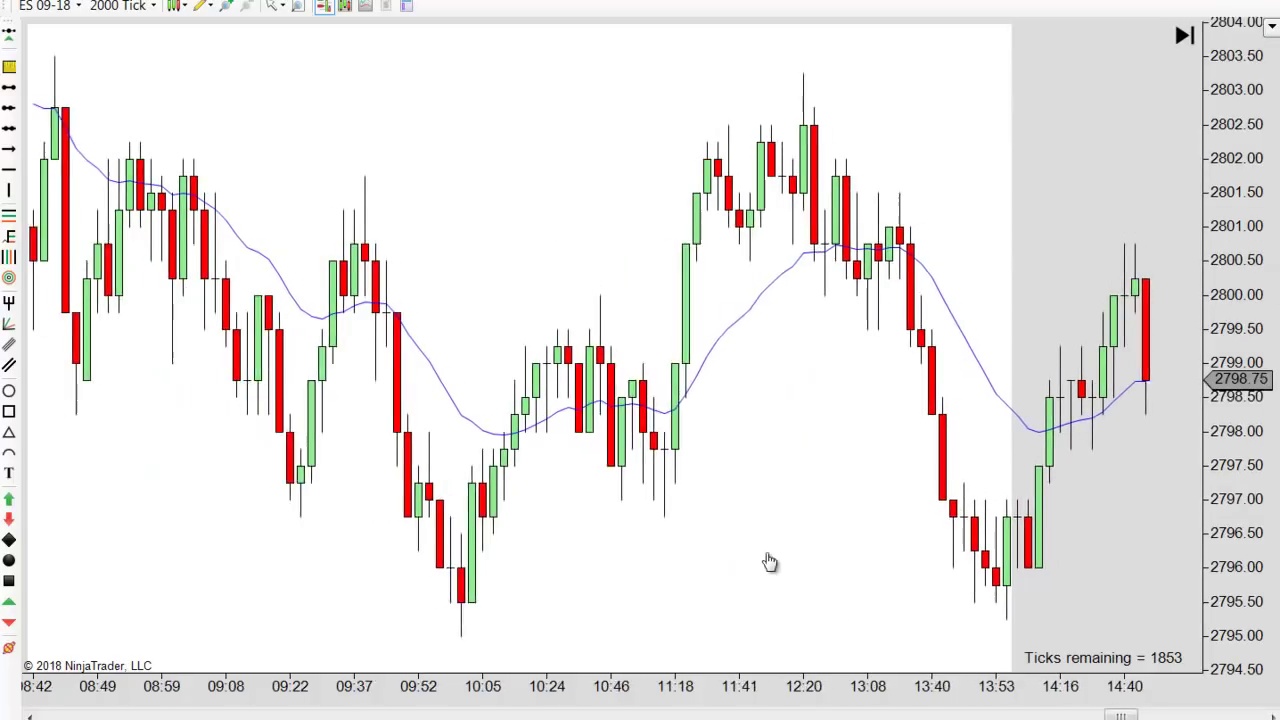
scroll(790, 561, down, 1)
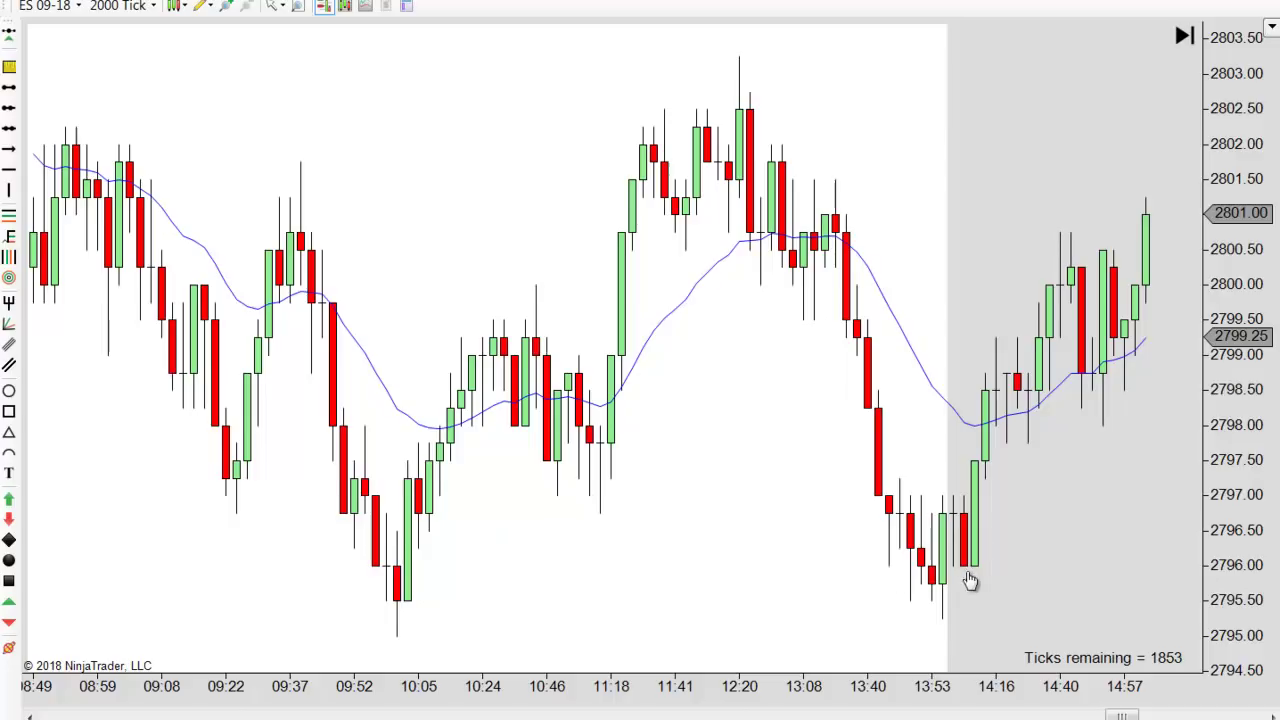
scroll(857, 606, up, 3)
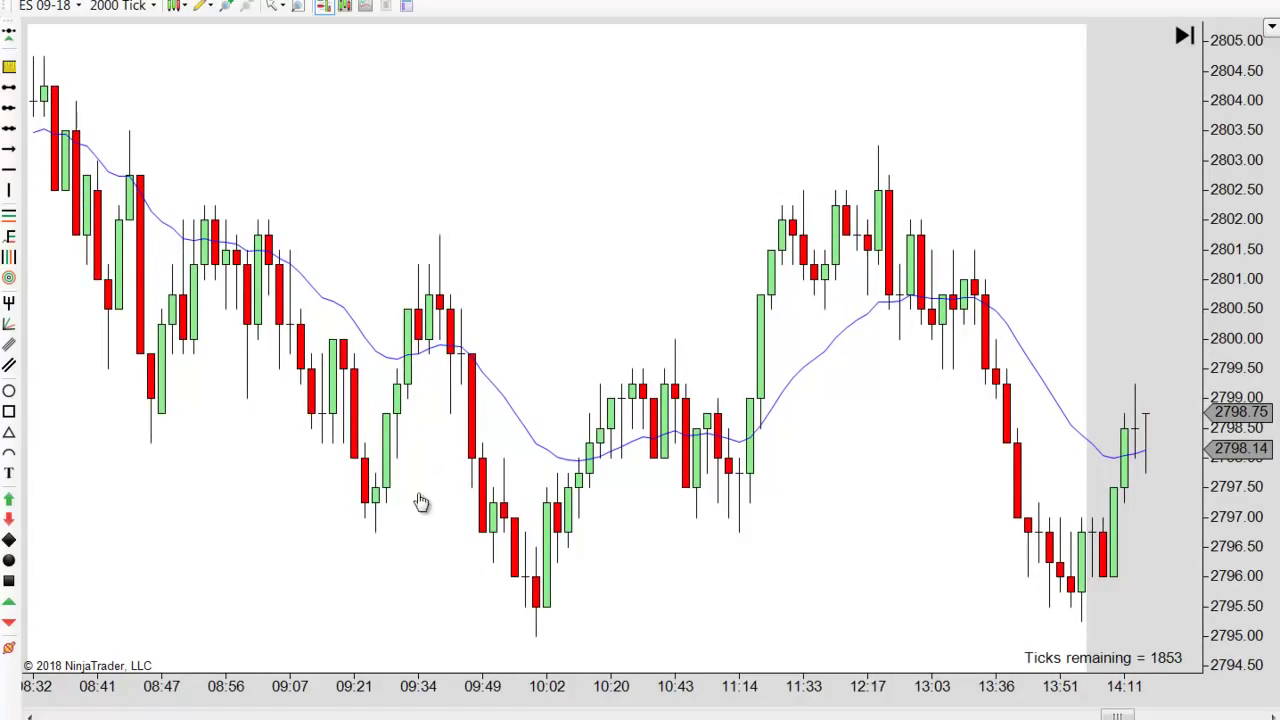
scroll(430, 468, up, 3)
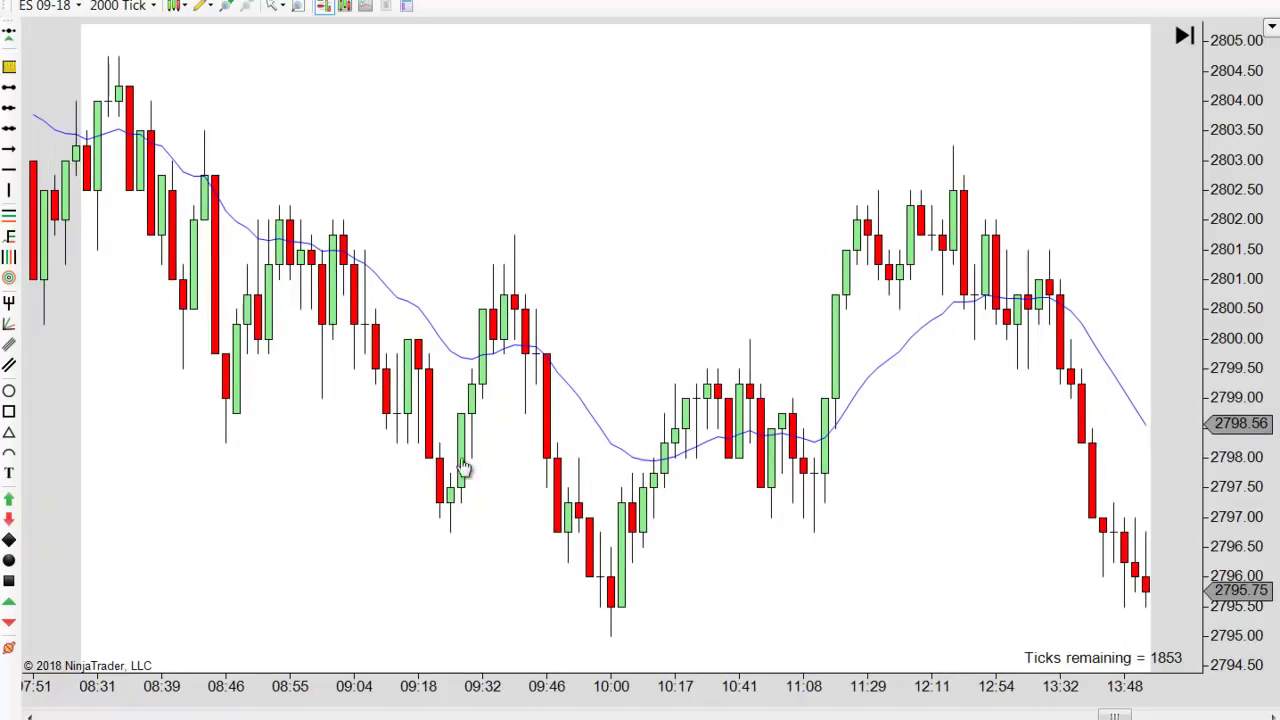
scroll(582, 492, up, 3)
scroll(582, 492, up, 5)
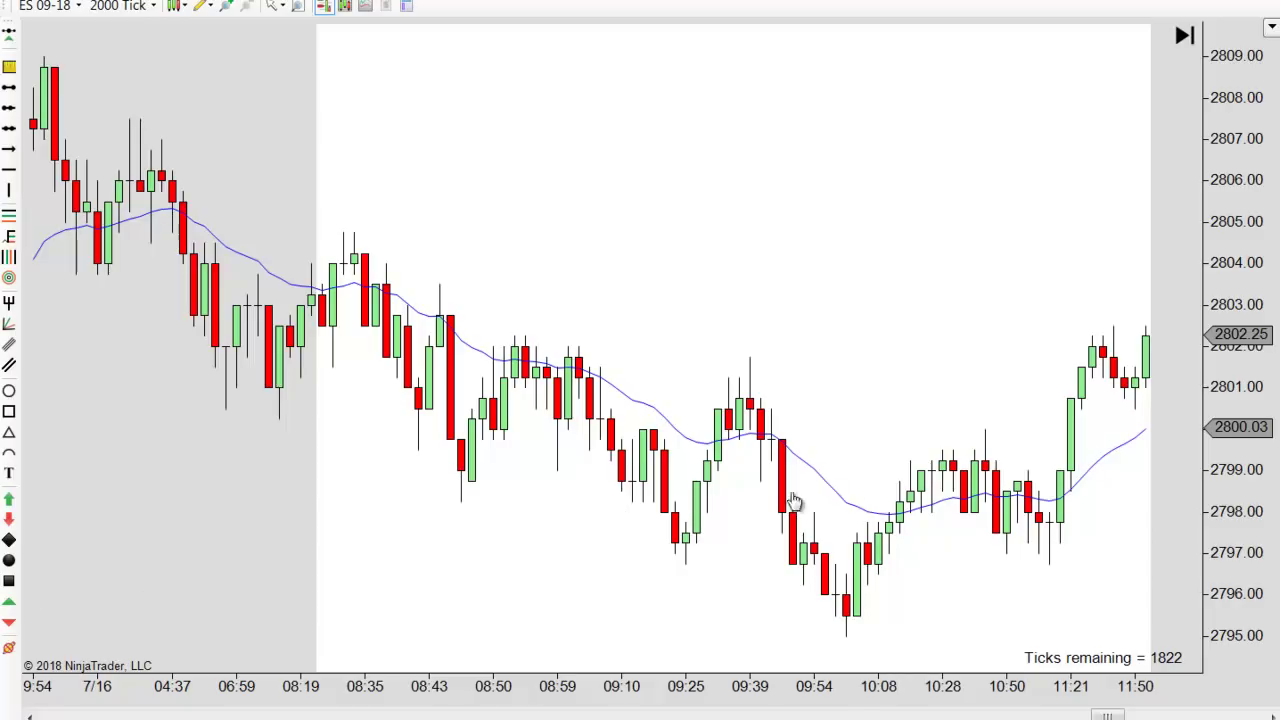
scroll(341, 542, up, 5)
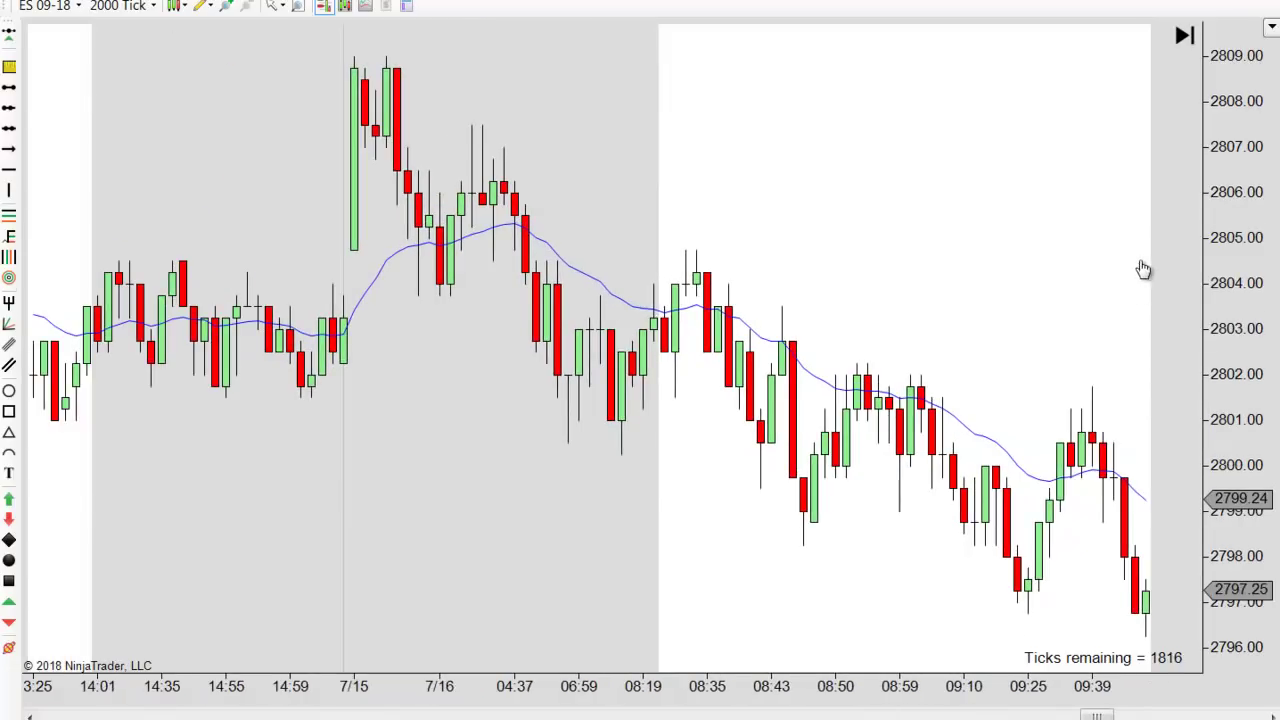
- Examine the bars around the 7/16 open, the rest of that session, and the 7/17 rally back to its 08:30 open
scroll(815, 283, up, 2)
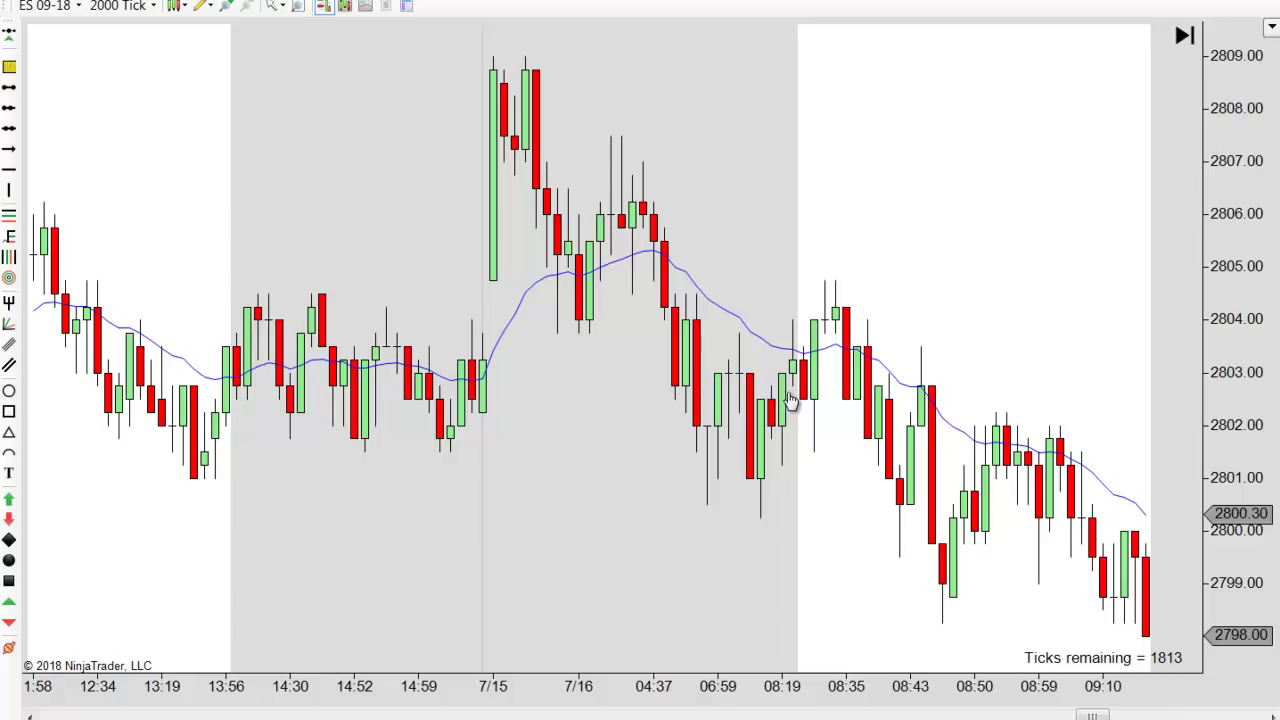
scroll(783, 402, down, 10)
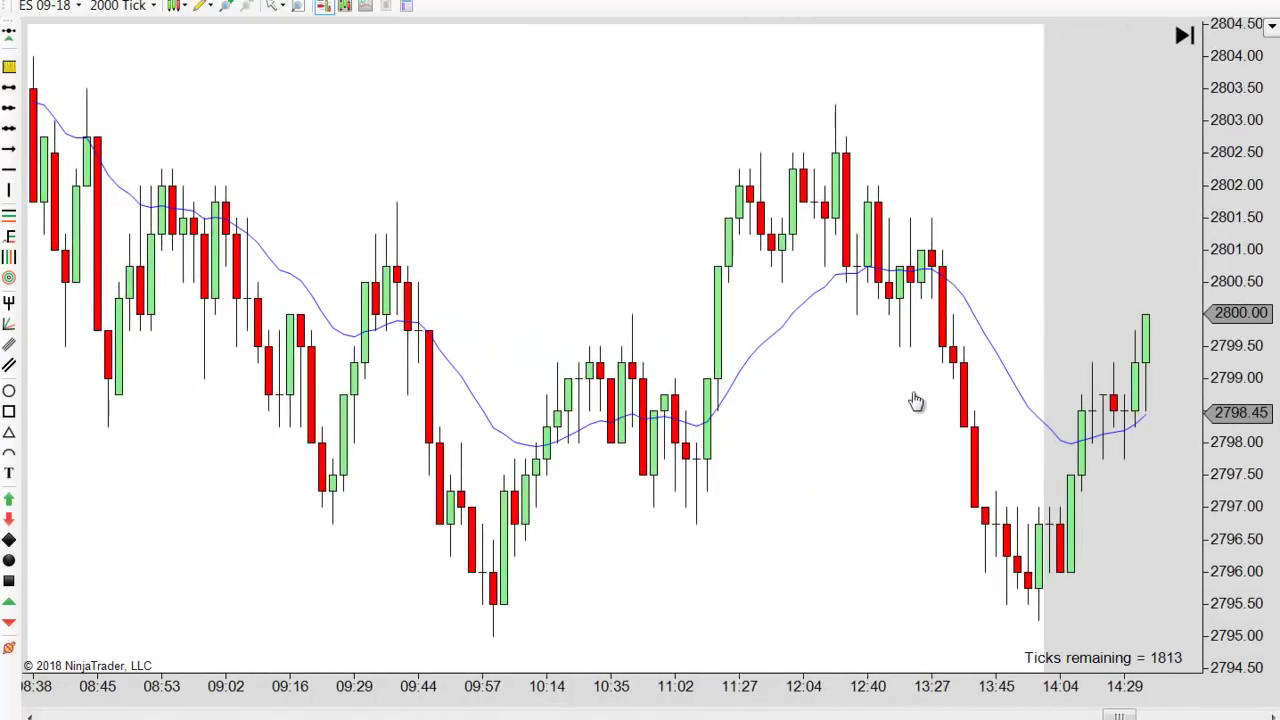
scroll(916, 401, down, 10)
scroll(949, 401, down, 15)
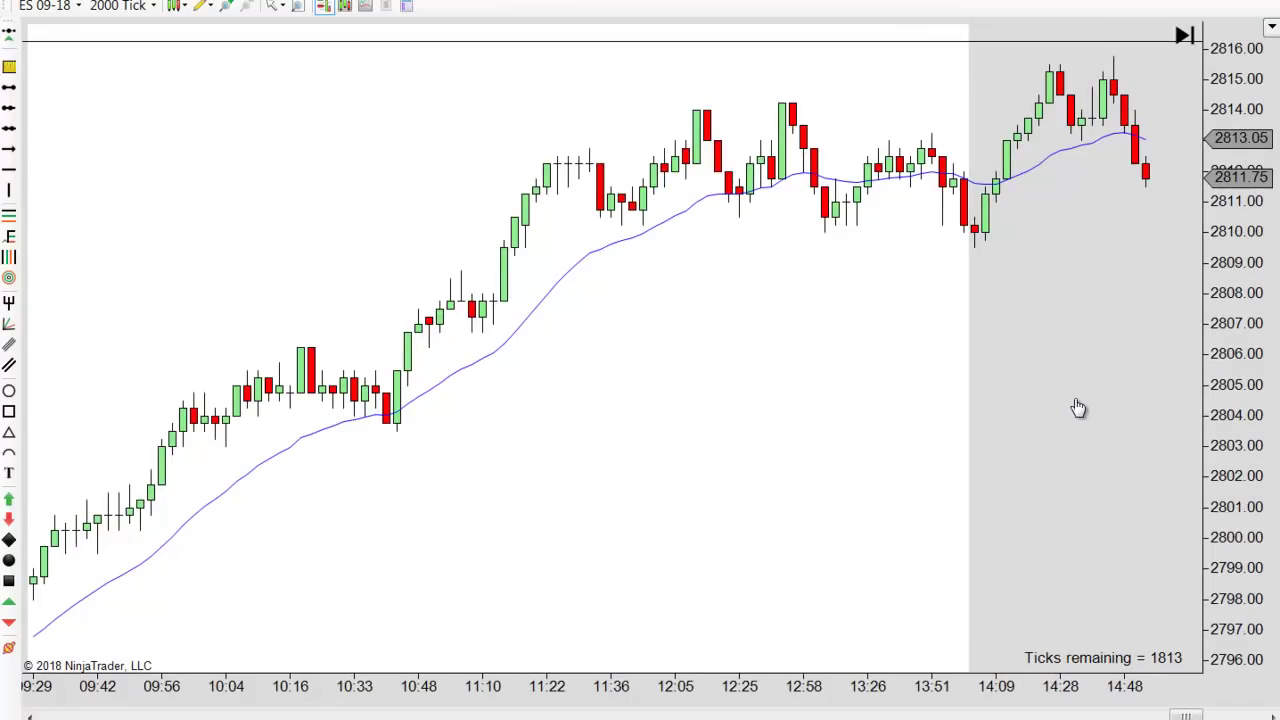
scroll(1078, 408, down, 5)
drag(1080, 420, 290, 614)
drag(406, 620, 905, 592)
scroll(447, 613, up, 5)
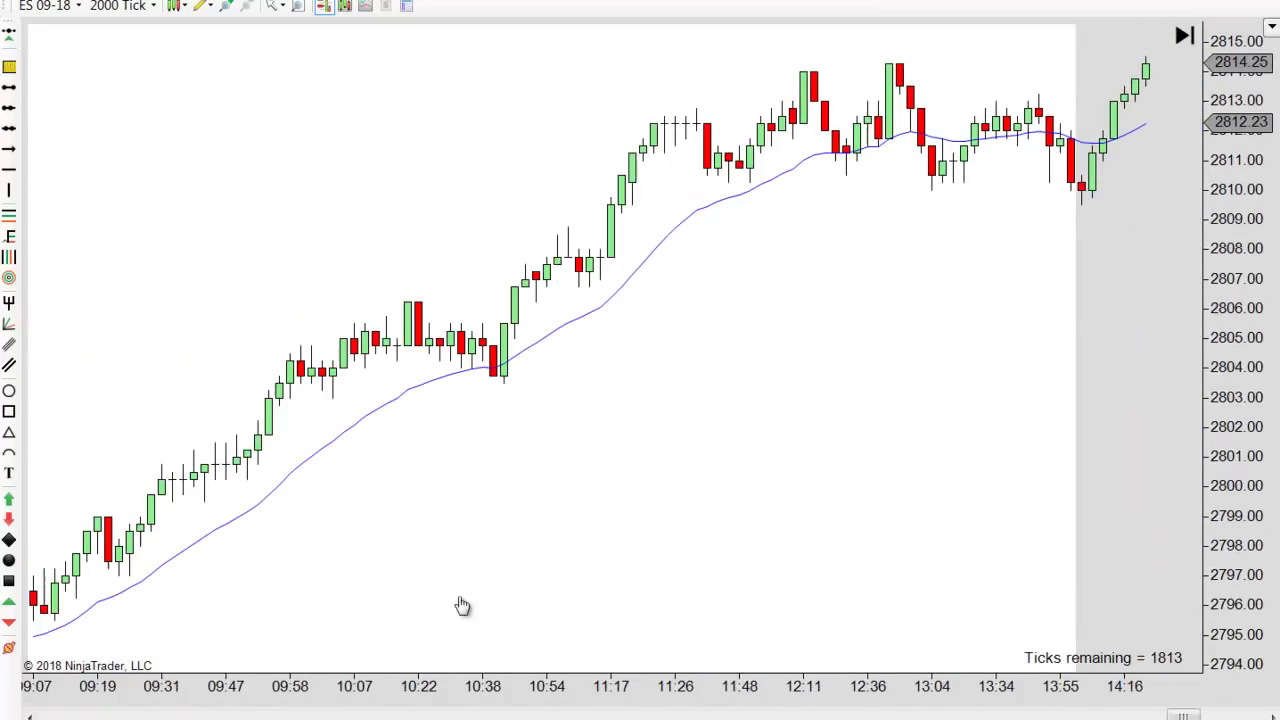
scroll(563, 600, up, 5)
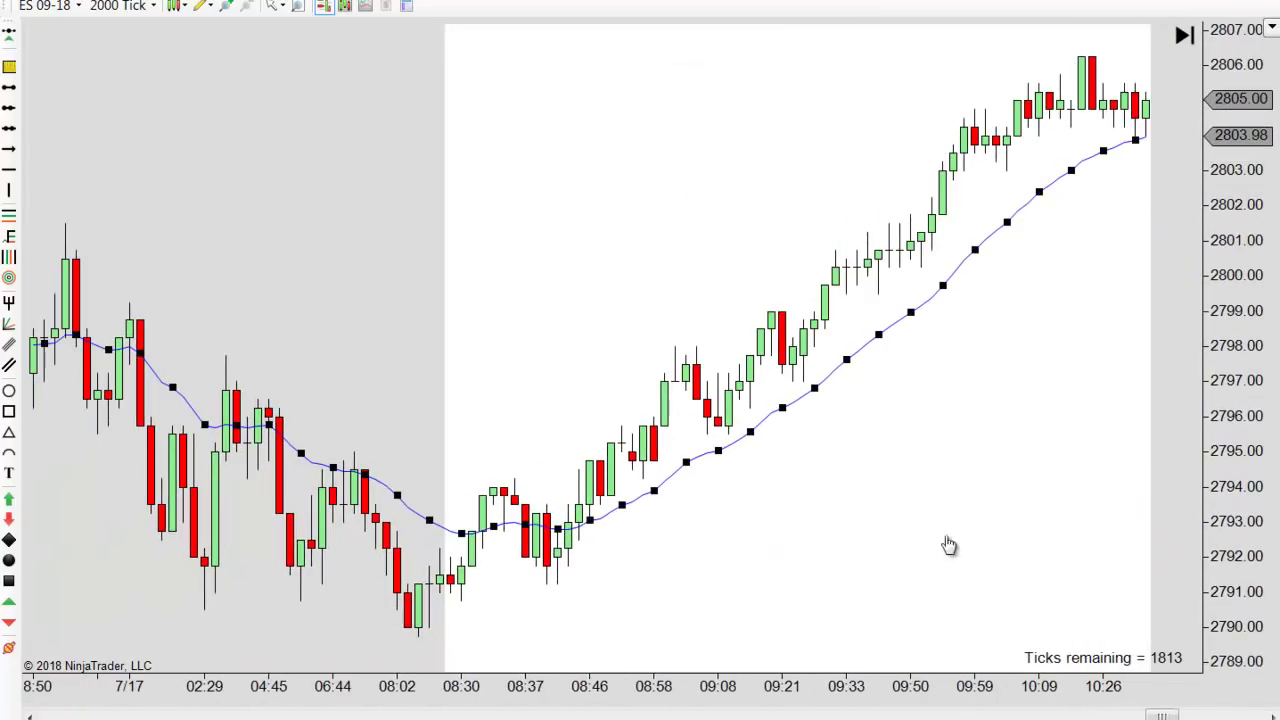
- Draw a trend line across the 7/17 overnight lower highs and a line from the pre-open low near 2790 up to about 2795.75
scroll(729, 577, up, 5)
scroll(700, 610, up, 1)
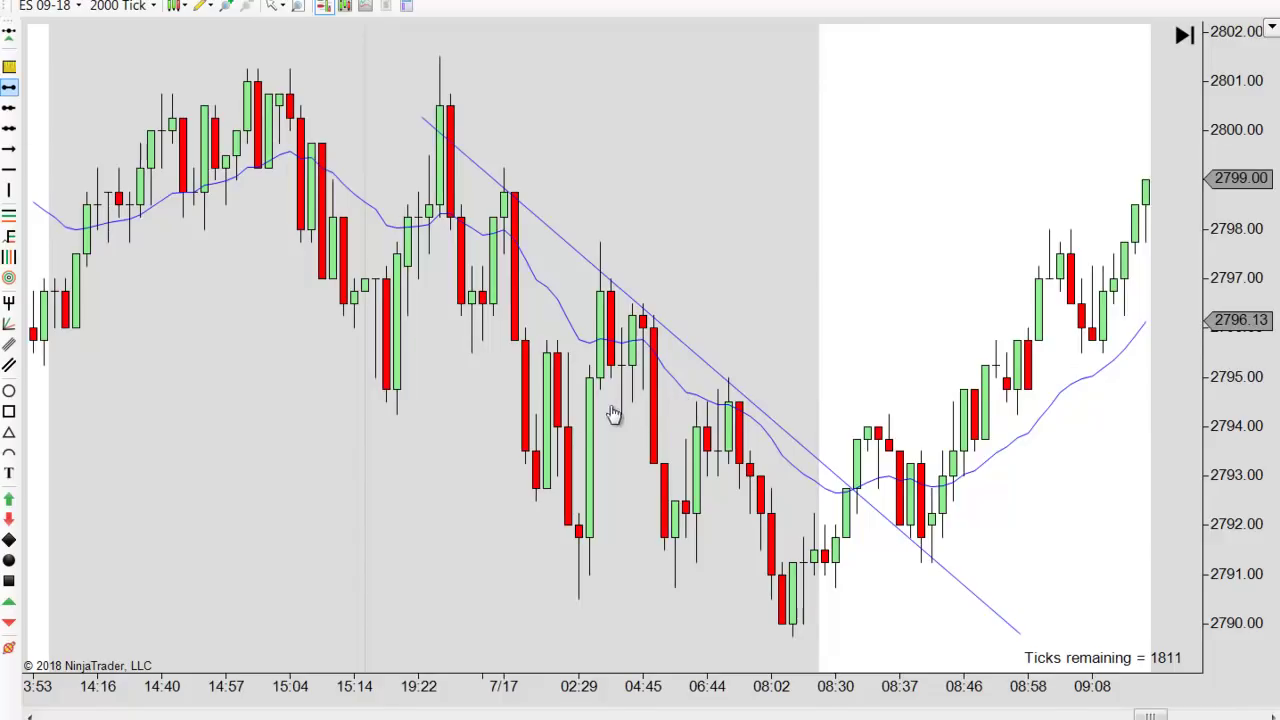
click(790, 632)
click(942, 343)
- Try an arrow line for the second leg up from the 7/17 morning pullback low, and delete it
click(710, 520)
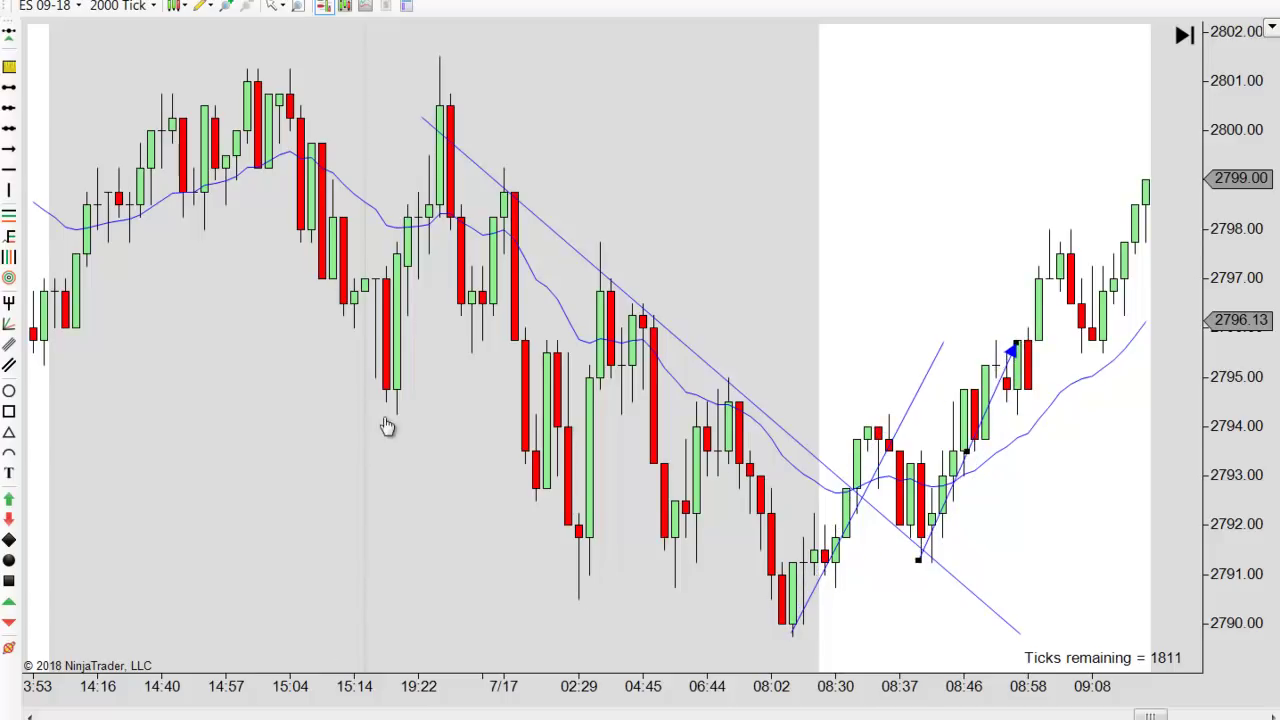
scroll(400, 404, down, 5)
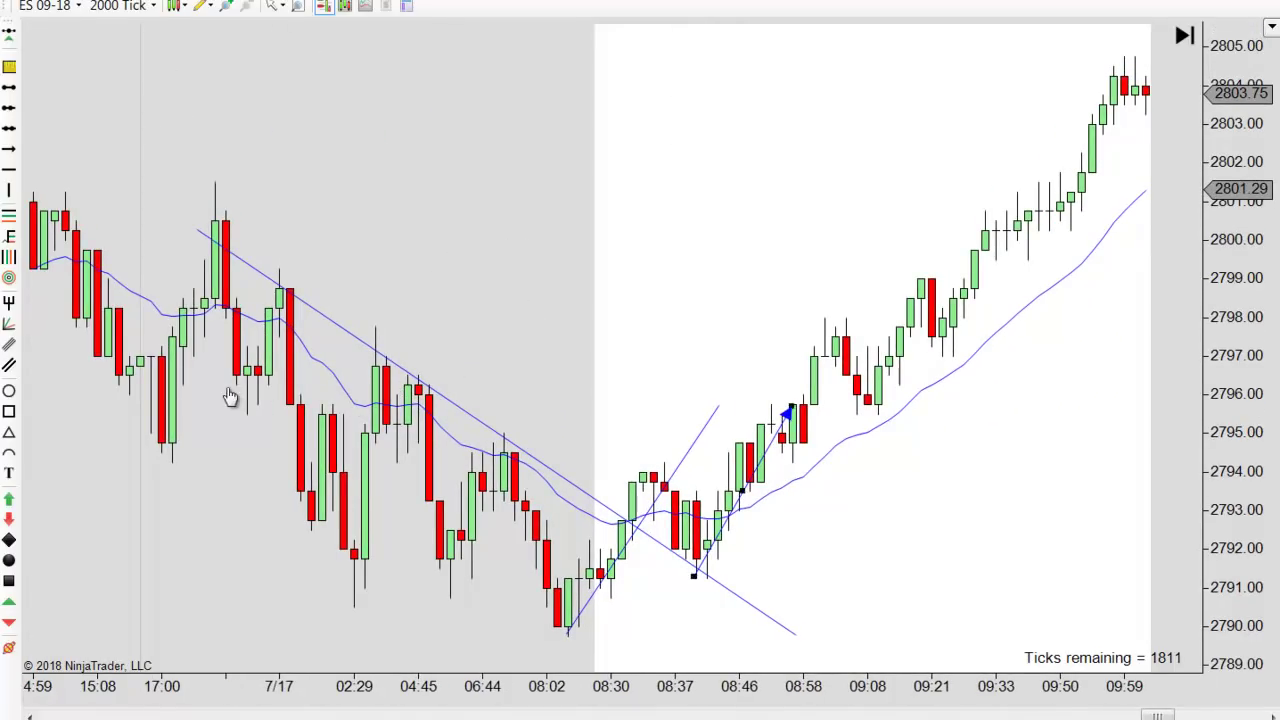
key(Delete)
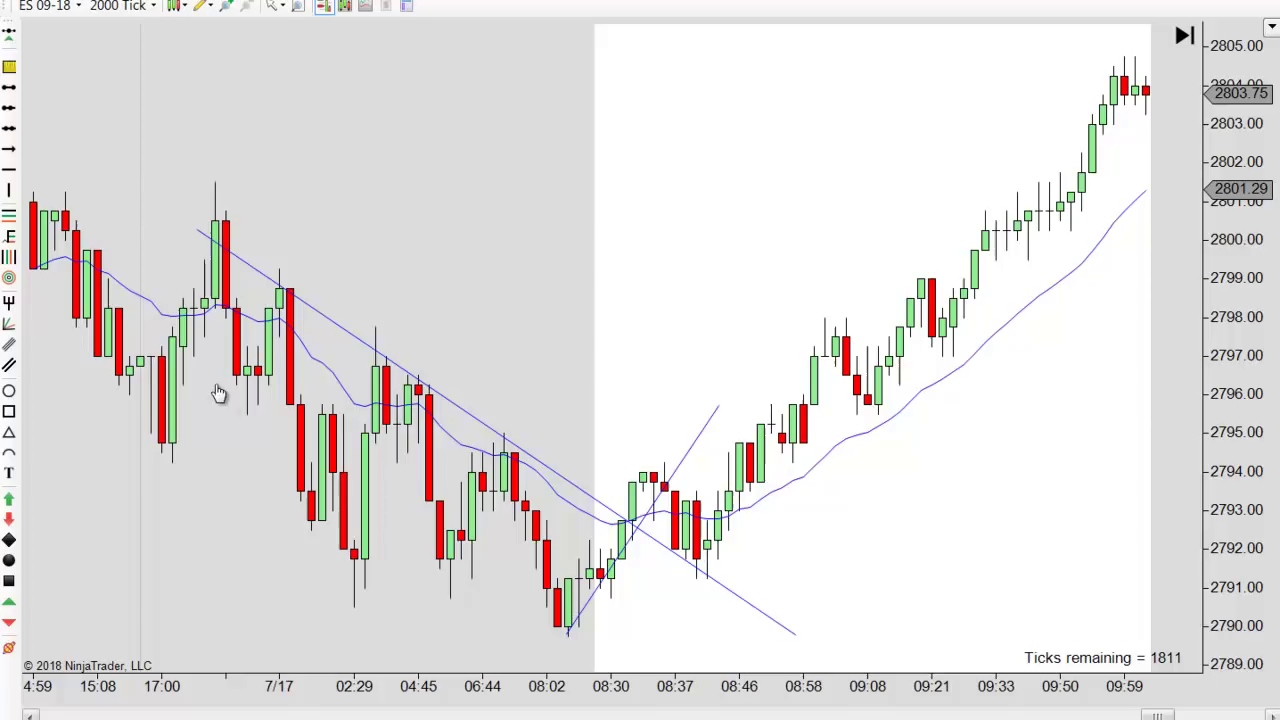
- Re-examine the 7/18 chart's overnight swings, morning entries, channels and afternoon bars against the 7/17 pattern
scroll(257, 360, down, 20)
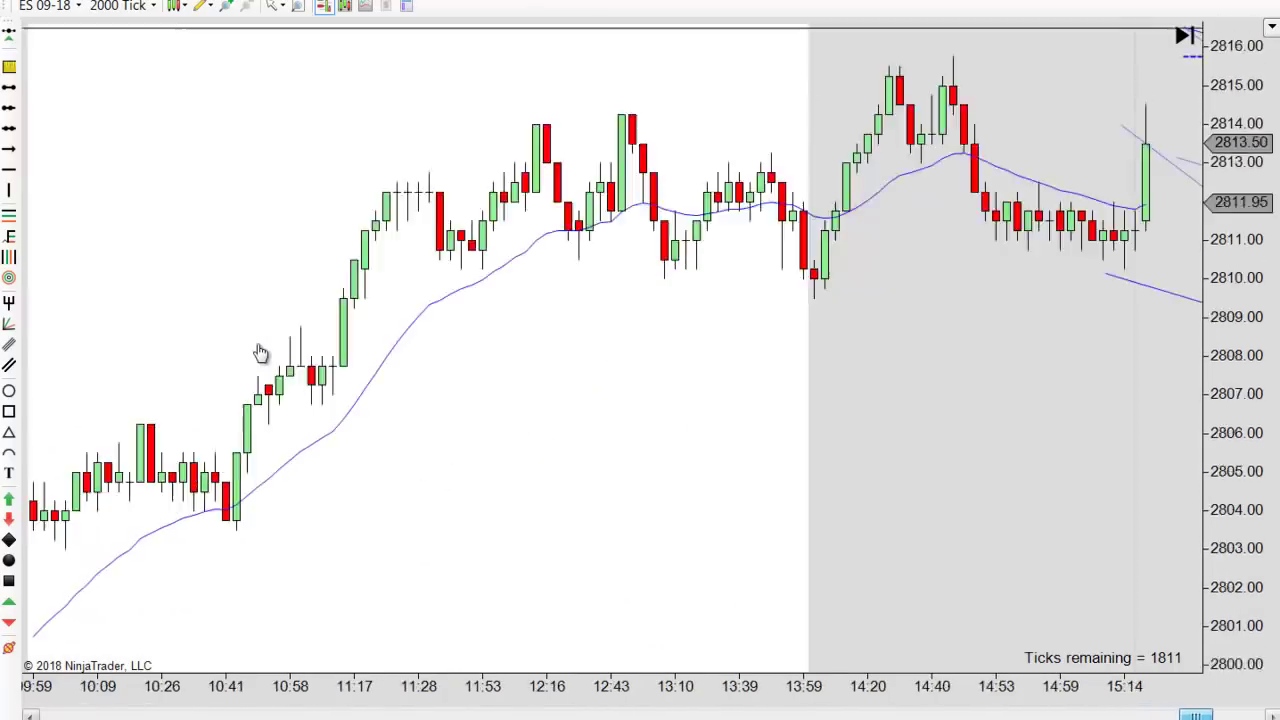
scroll(410, 367, up, 10)
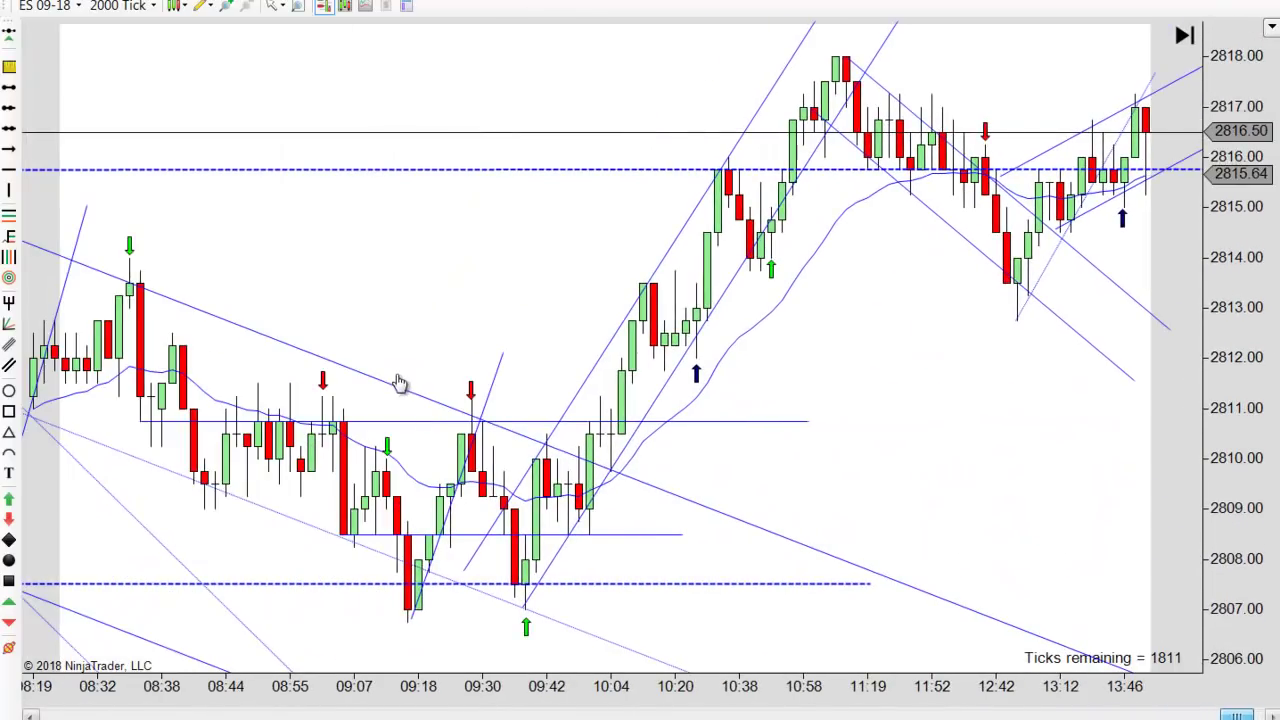
scroll(284, 390, up, 5)
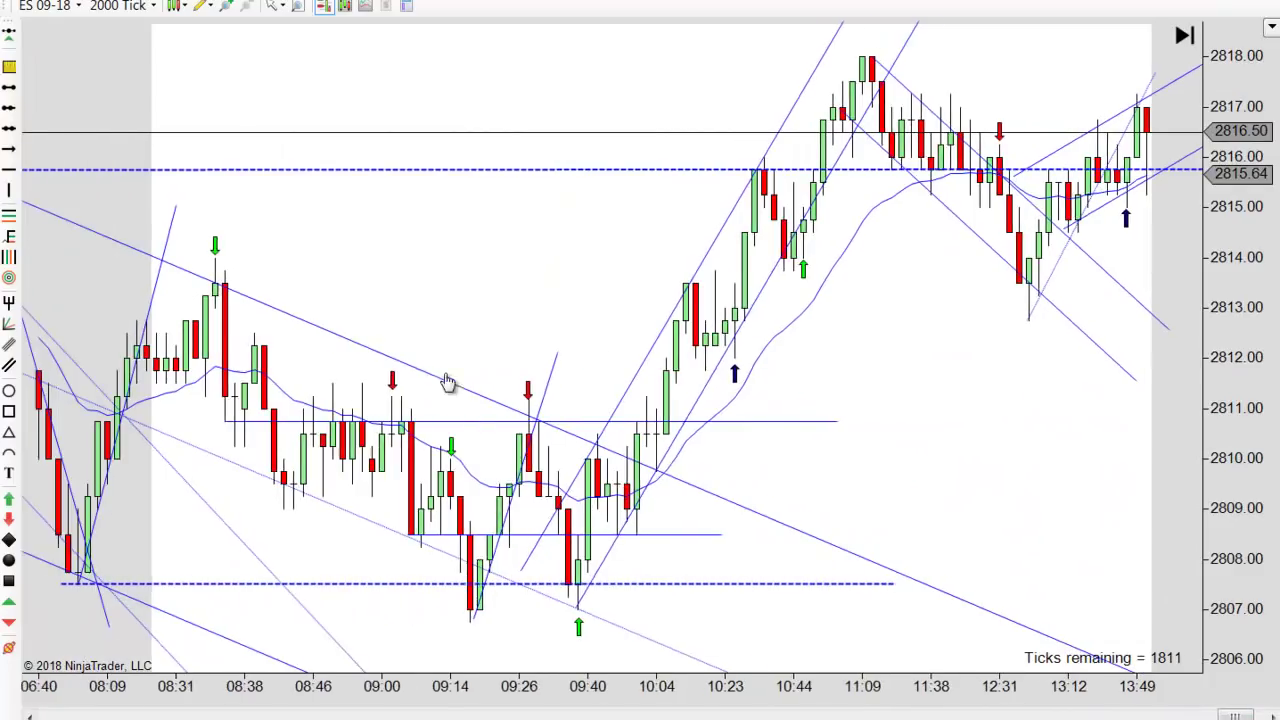
scroll(727, 481, down, 3)
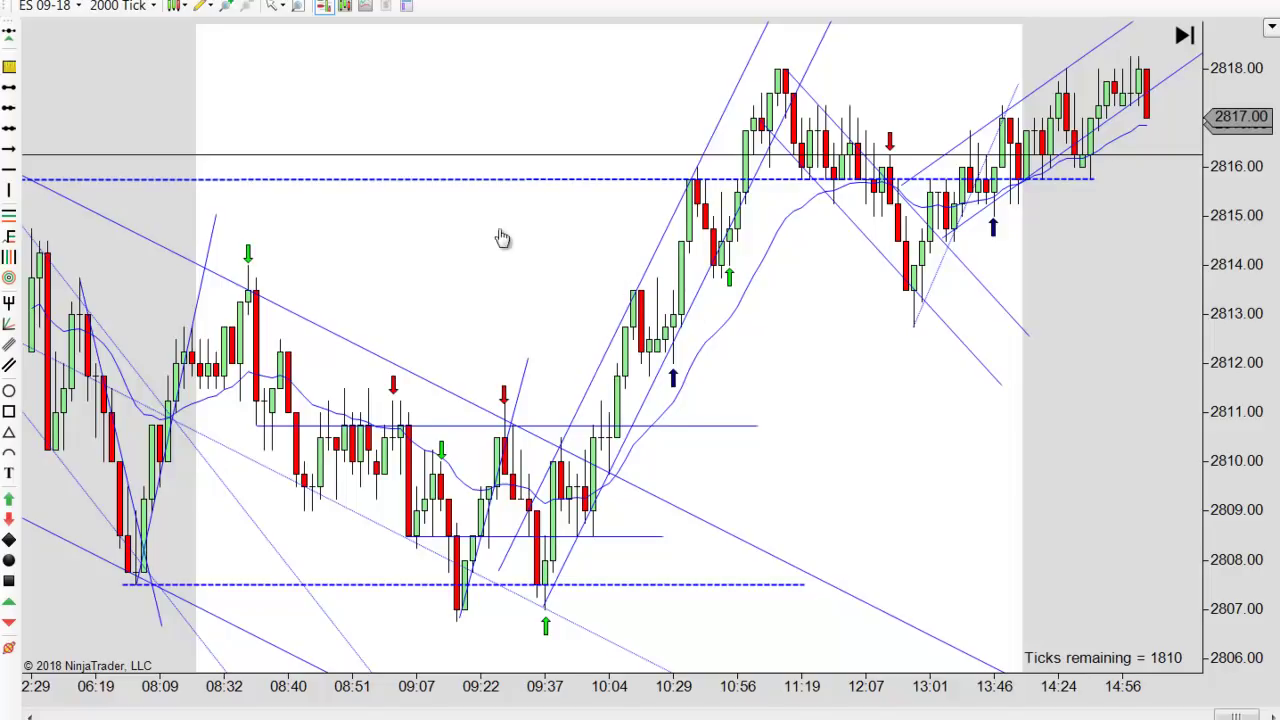
scroll(294, 244, up, 3)
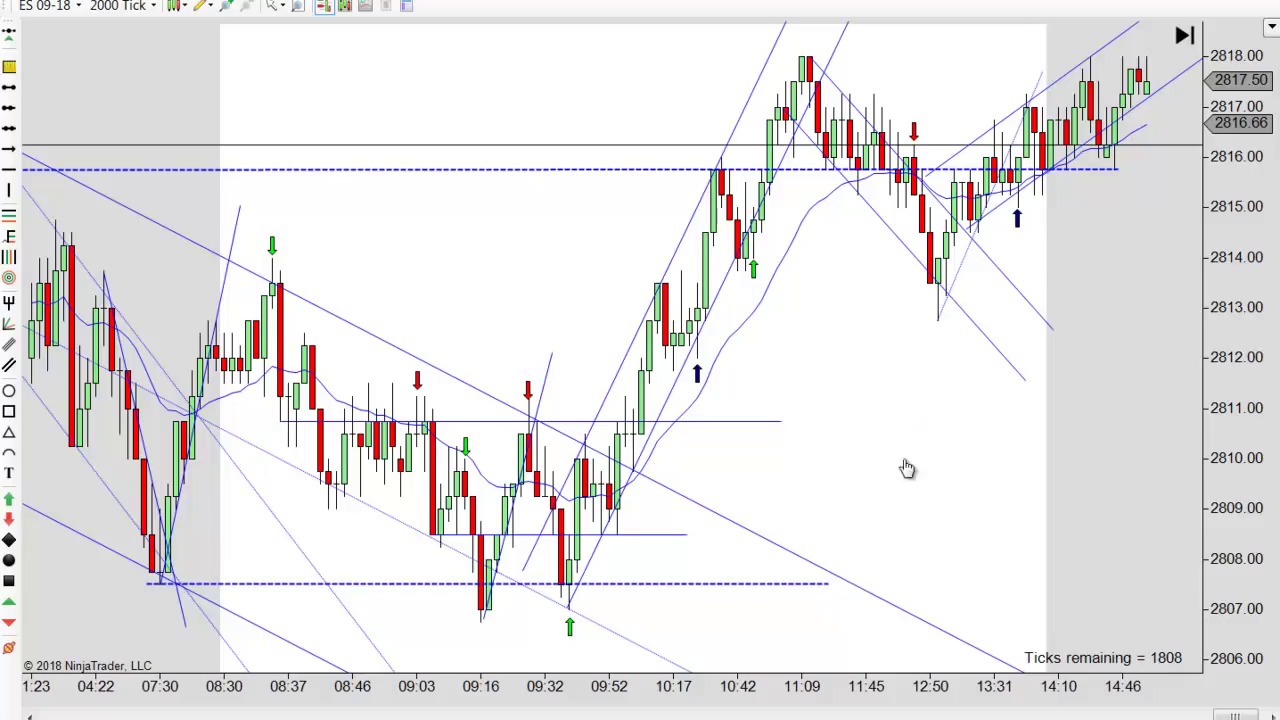
scroll(822, 680, up, 5)
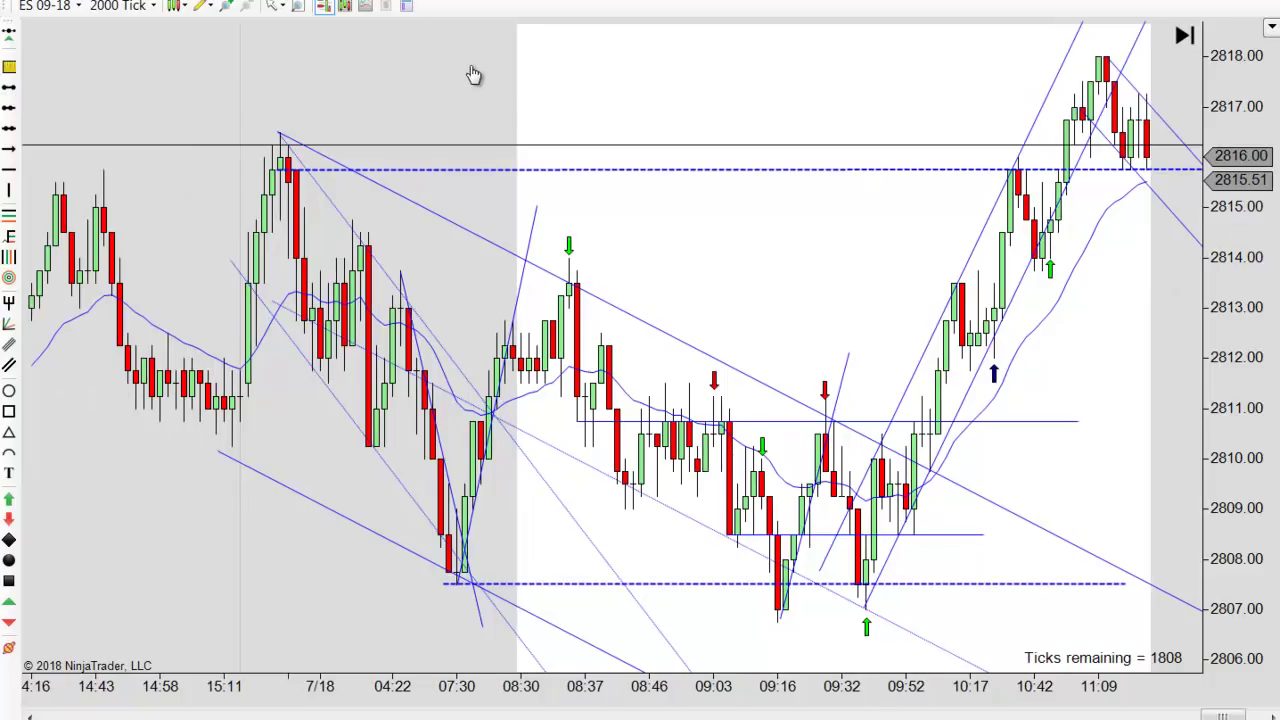
scroll(474, 75, down, 3)
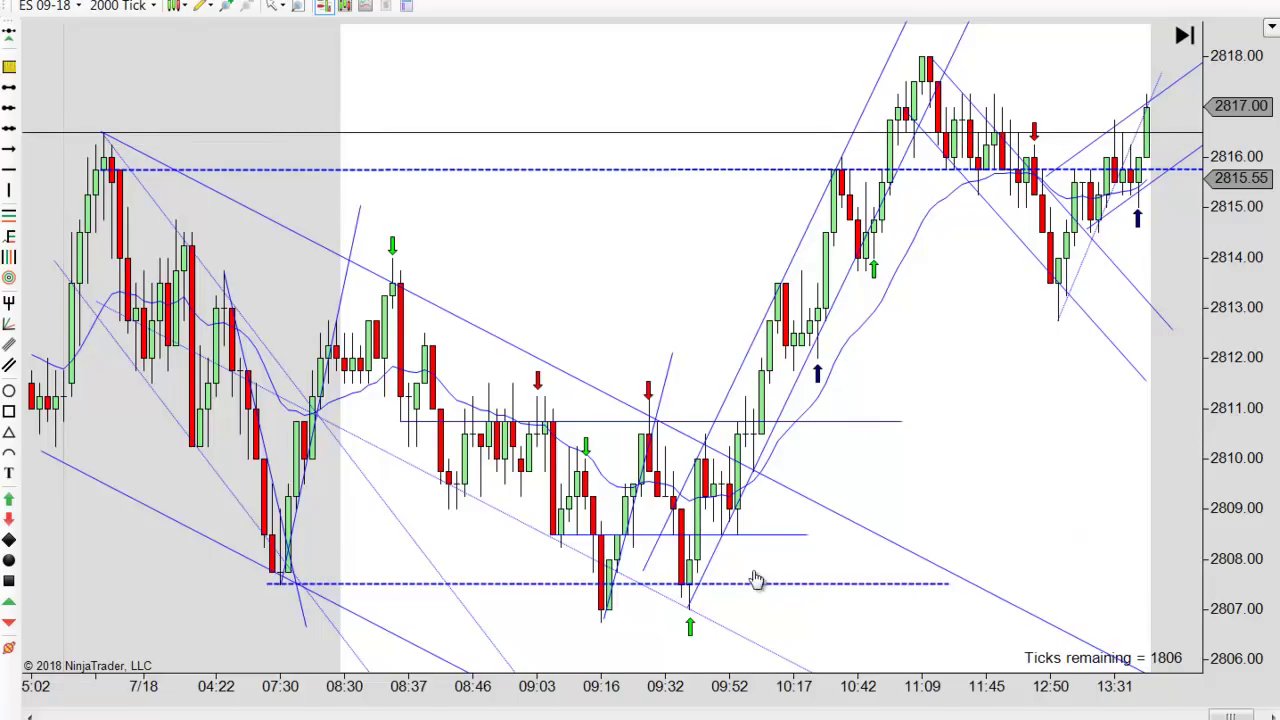
scroll(756, 580, down, 5)
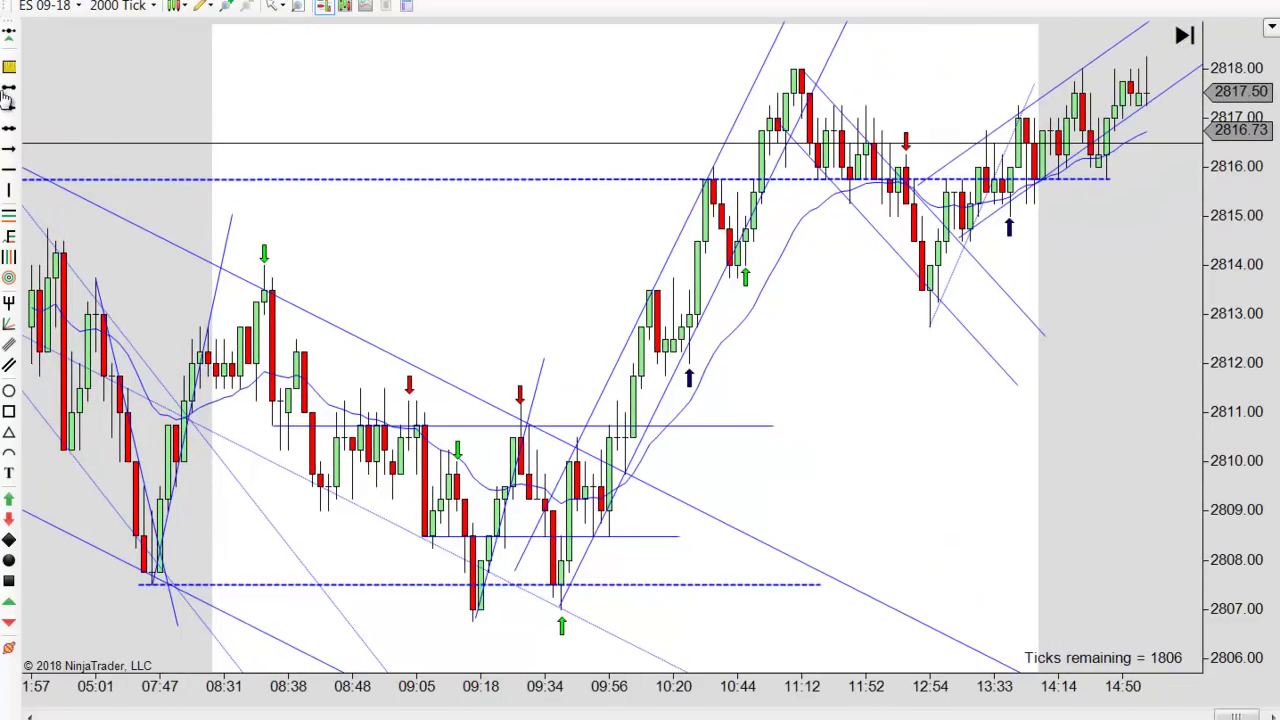